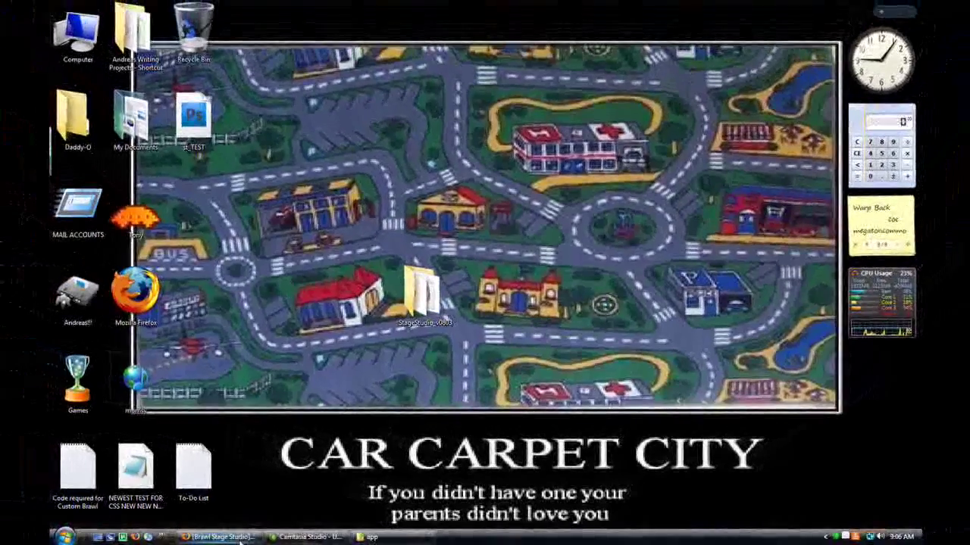
Step: In the forum thread, scroll to the download and save StageStudio_v0803.zip
left_click(80, 533)
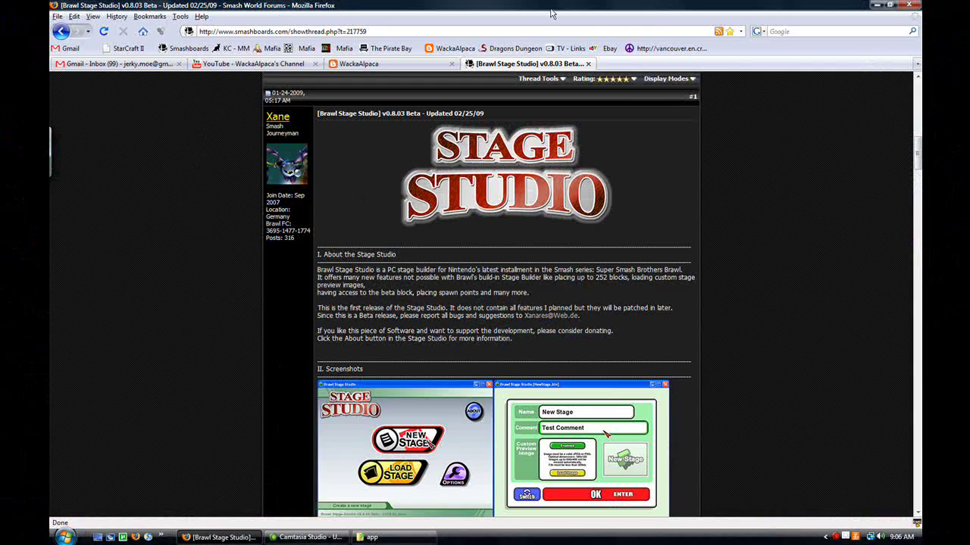
scroll(791, 299, "down", 1)
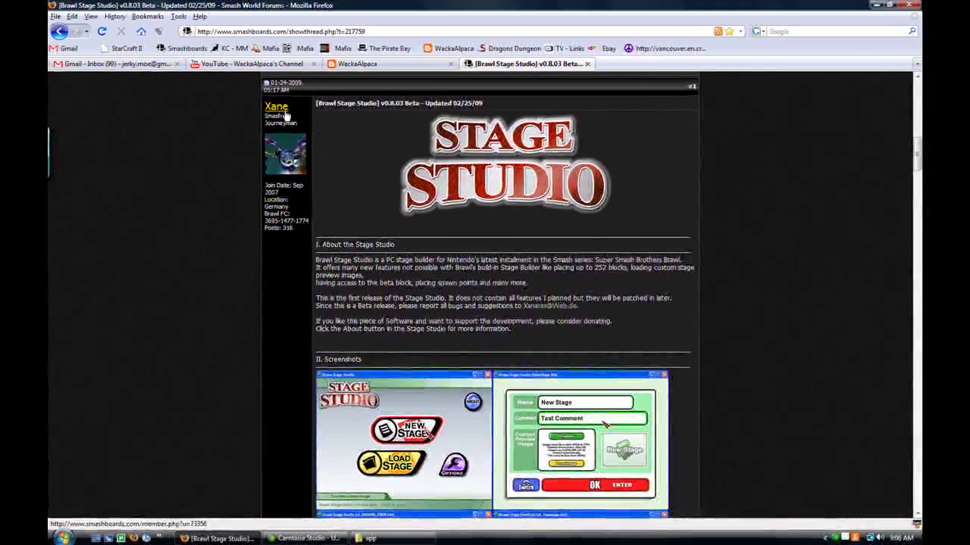
scroll(789, 192, "down", 3)
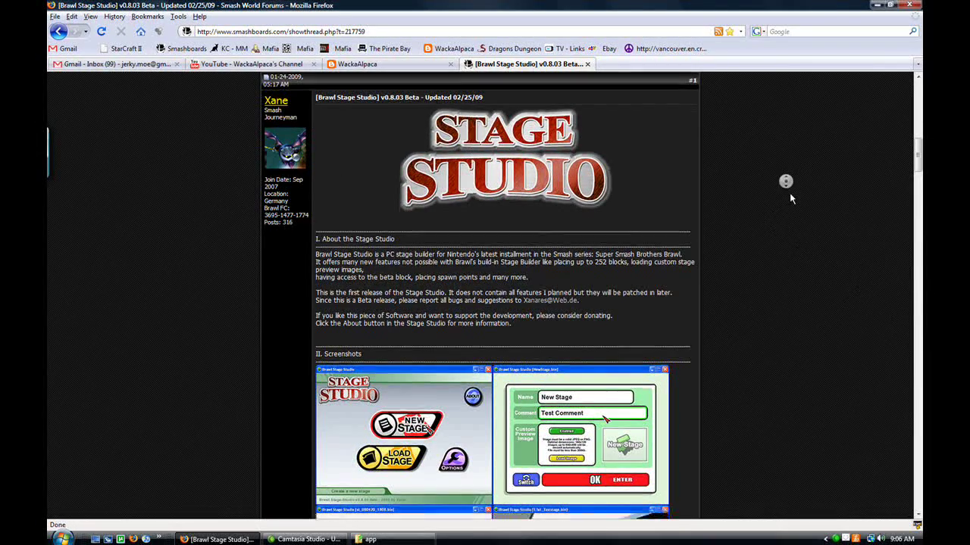
scroll(789, 205, "down", 3)
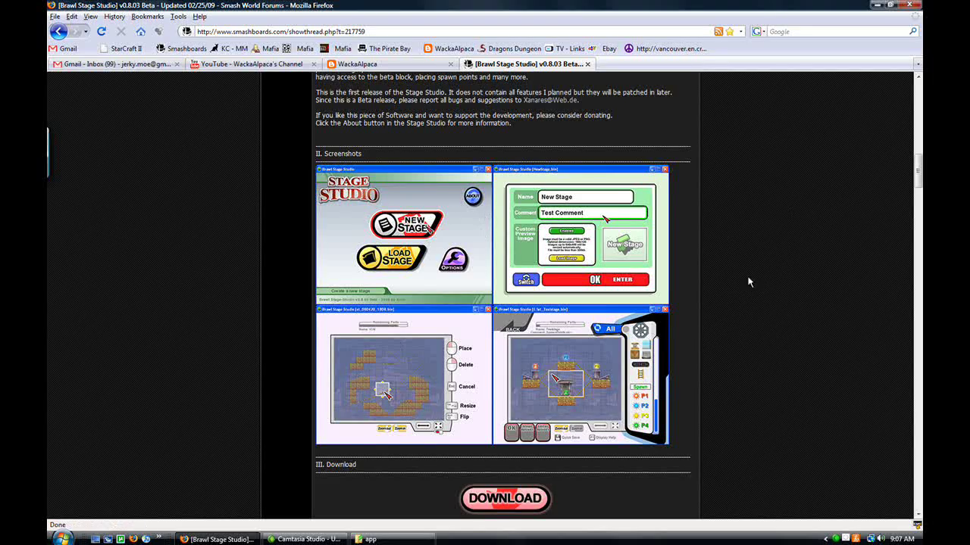
scroll(803, 222, "down", 4)
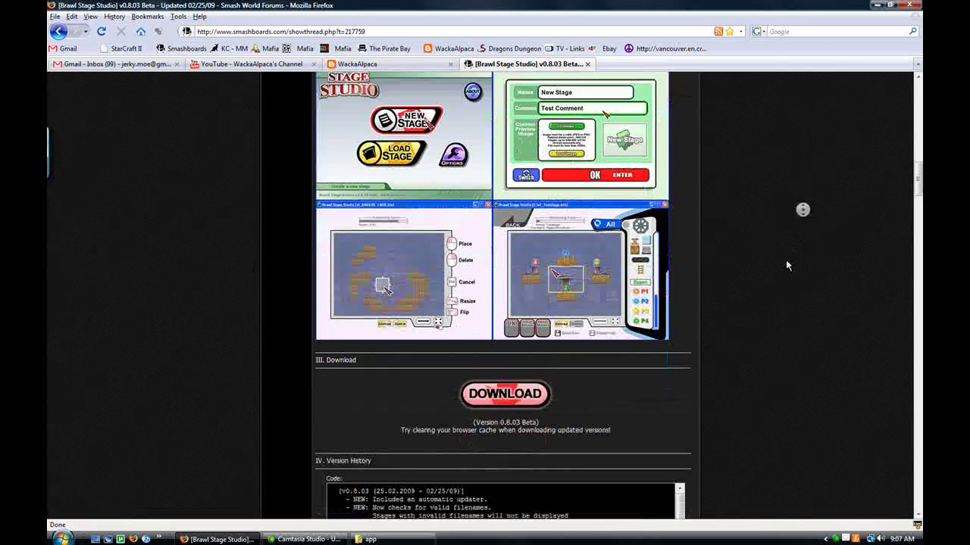
scroll(785, 274, "down", 7)
scroll(779, 306, "up", 2)
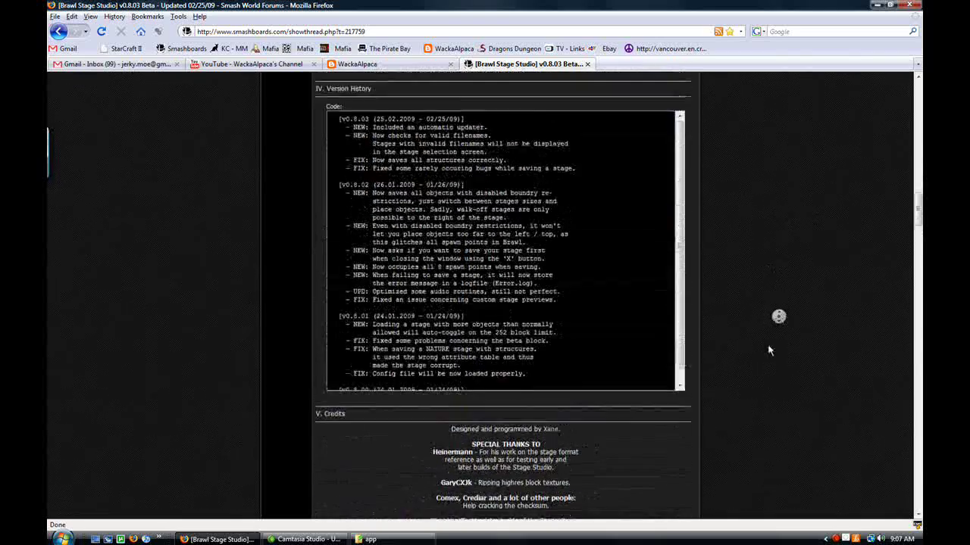
scroll(777, 353, "up", 10)
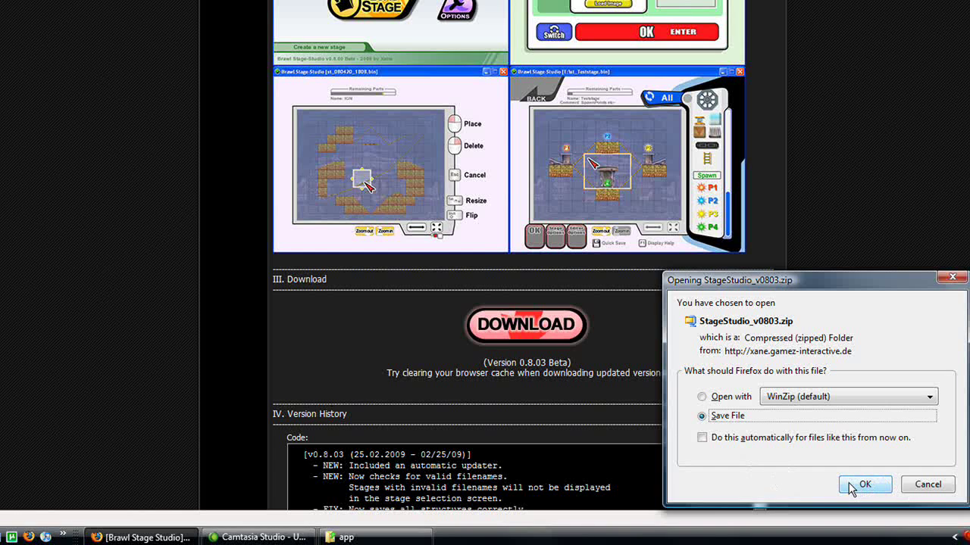
left_click(862, 485)
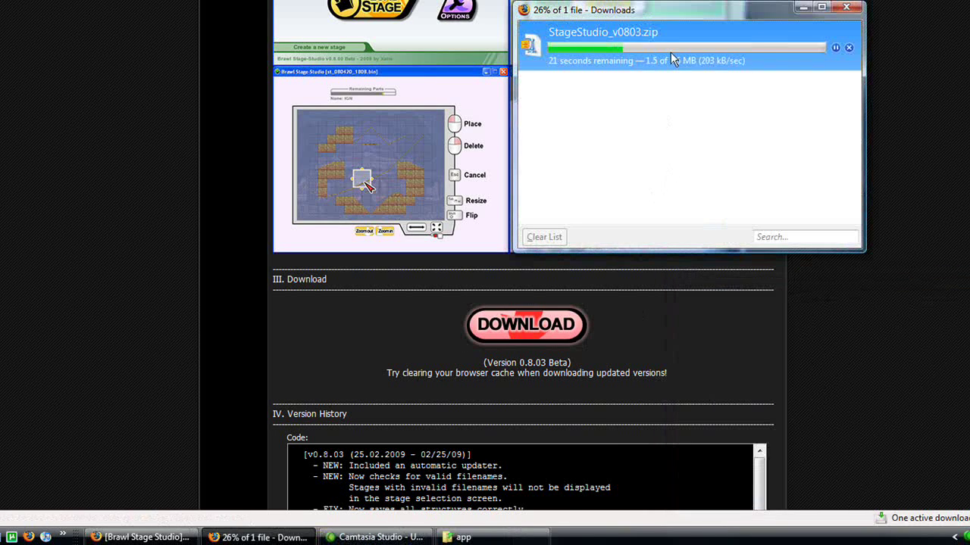
Step: Cancel the StageStudio_v0803.zip download, close Downloads and minimize Firefox
left_click(848, 48)
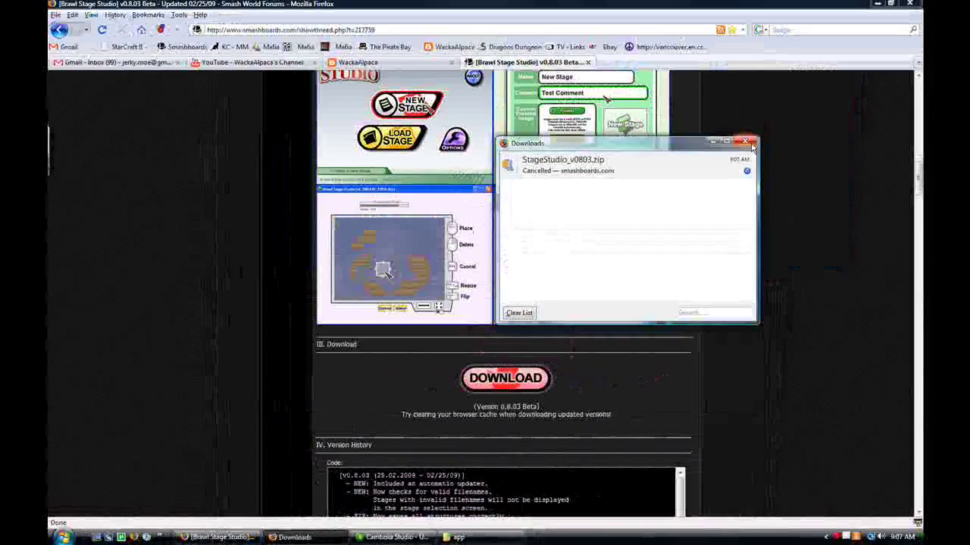
left_click(846, 8)
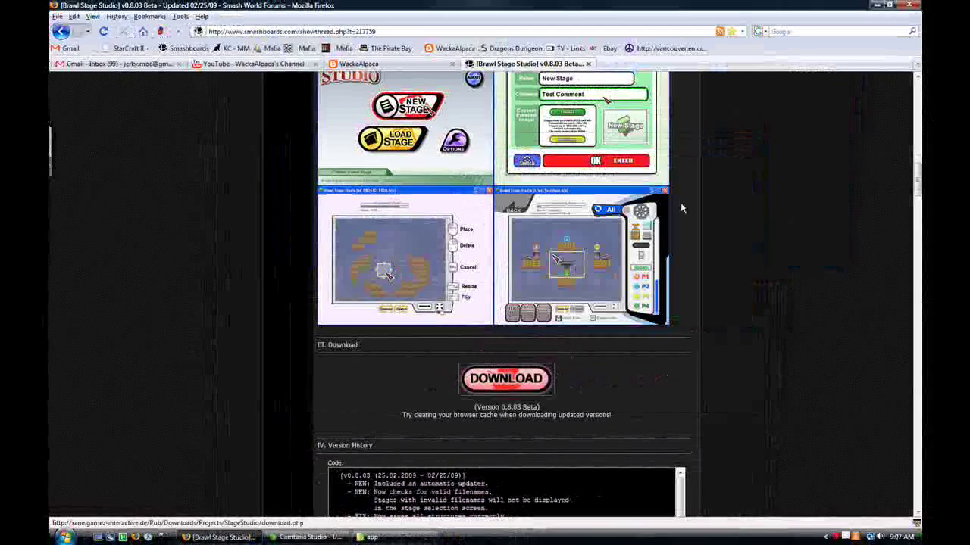
left_click(220, 537)
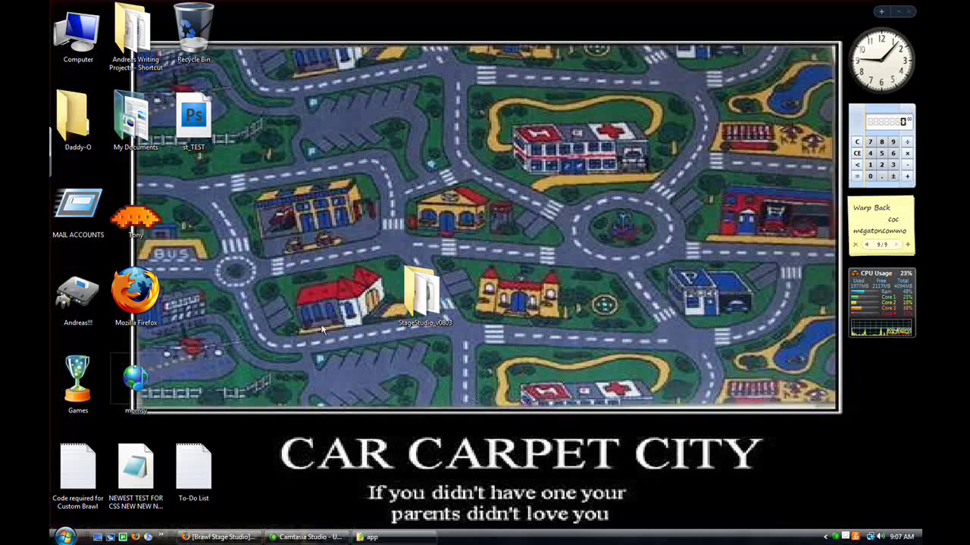
Step: Open the StageStudio_v0803 desktop folder and launch the StageStudio application
double_click(418, 296)
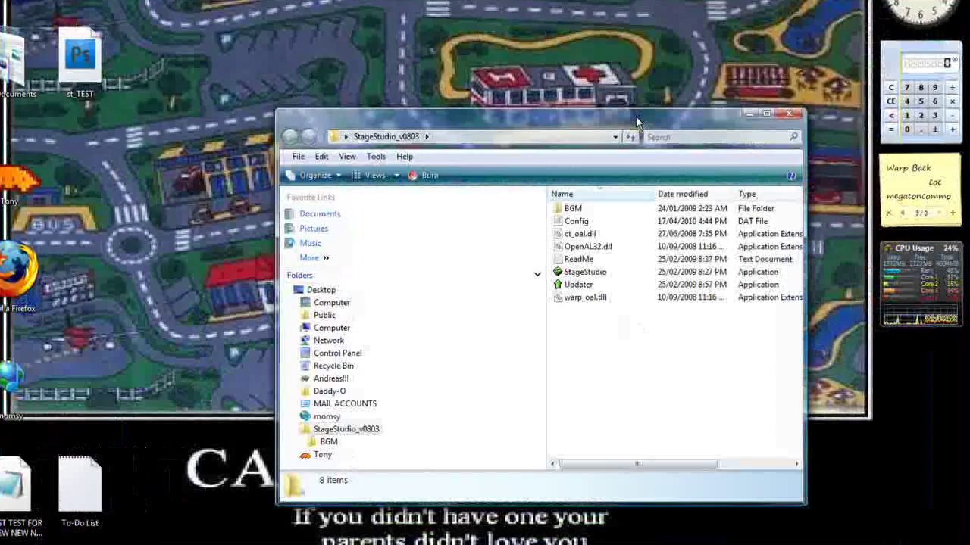
left_click(576, 205)
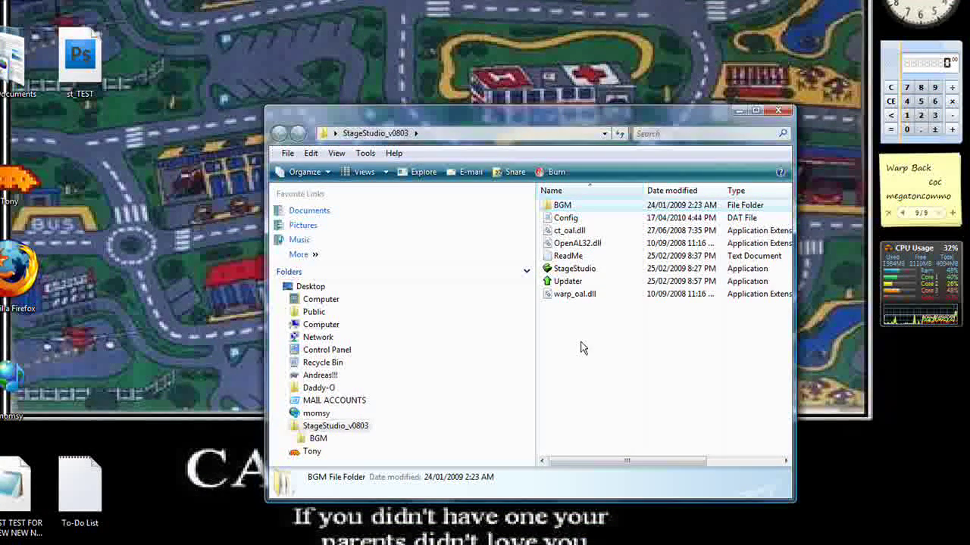
left_click(589, 269)
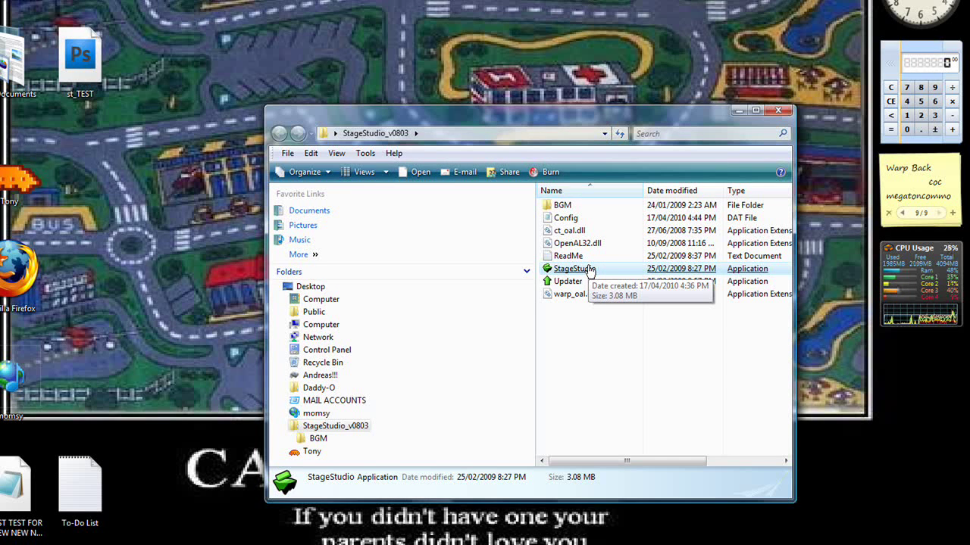
double_click(590, 271)
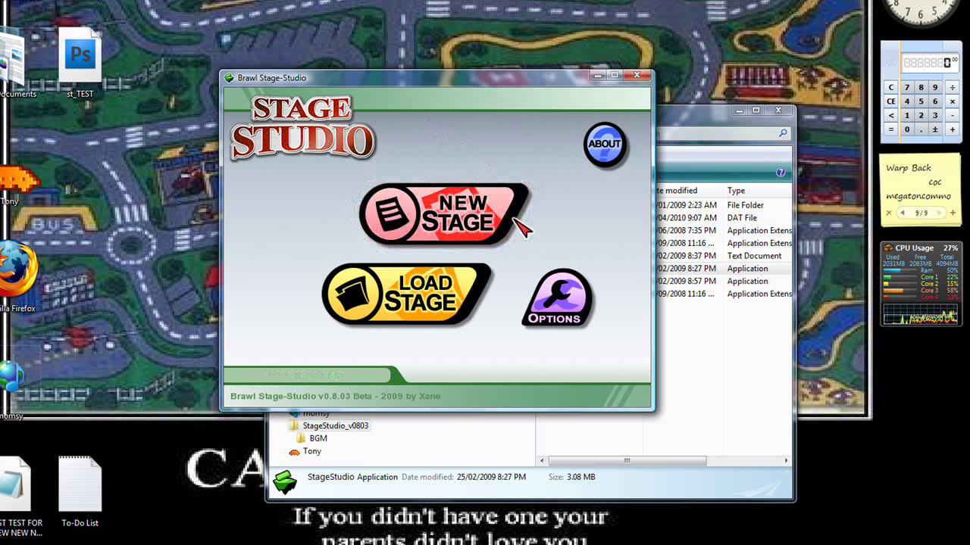
Step: In Options, turn music playback off, set audio volume to about two-thirds, and apply
left_click(553, 301)
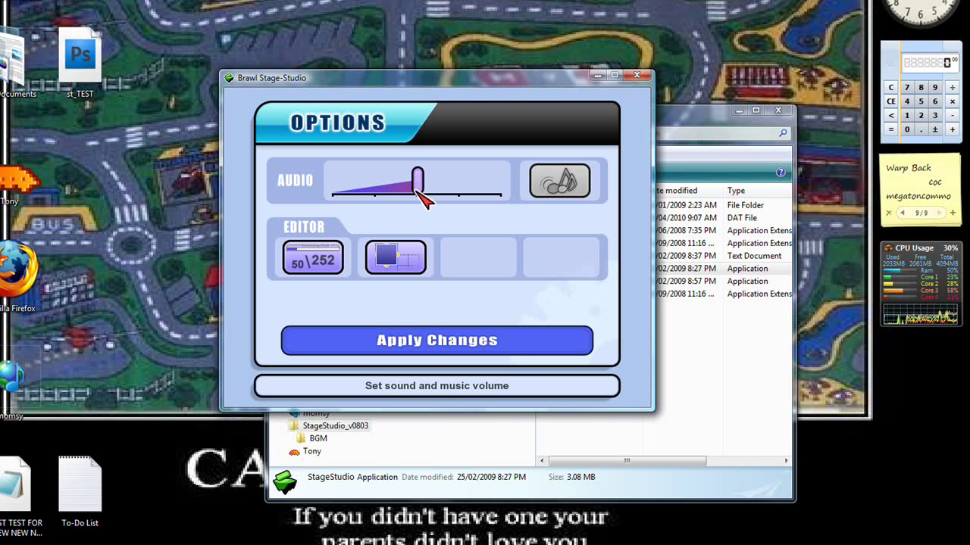
left_click_drag(418, 191, 516, 200)
left_click(563, 188)
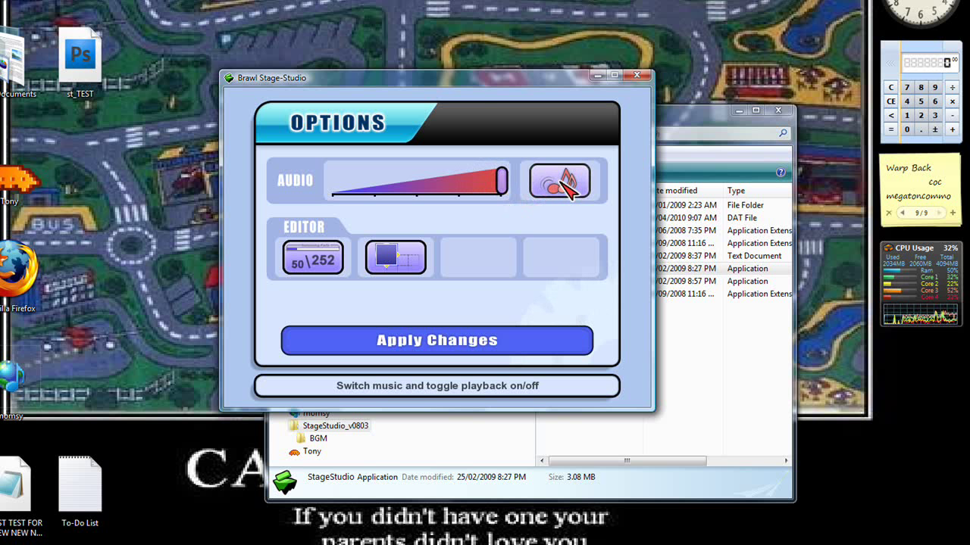
left_click(560, 185)
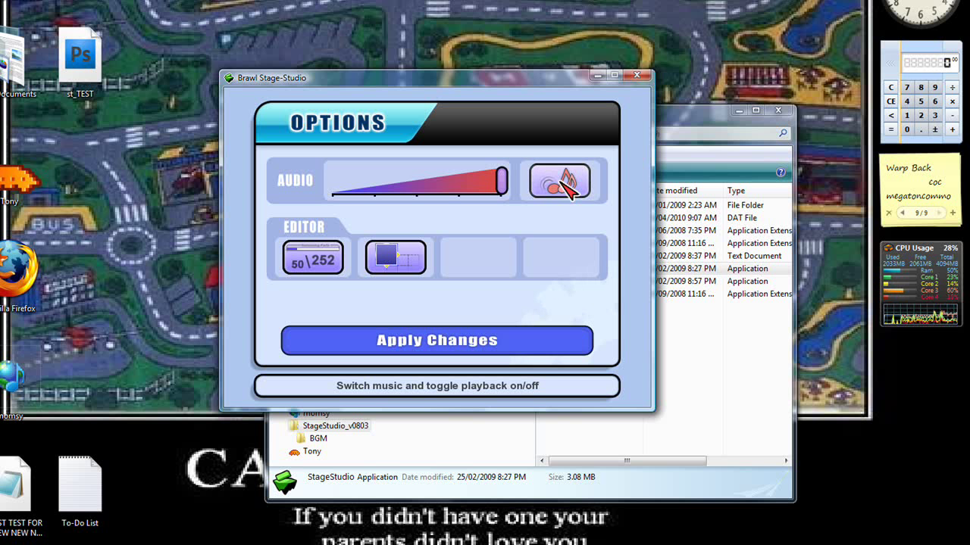
left_click(527, 188)
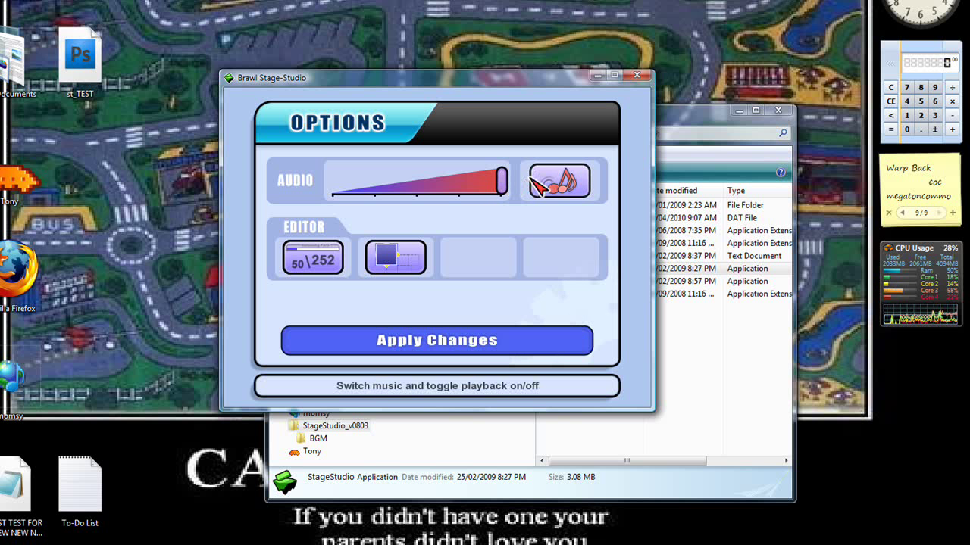
left_click_drag(504, 184, 451, 184)
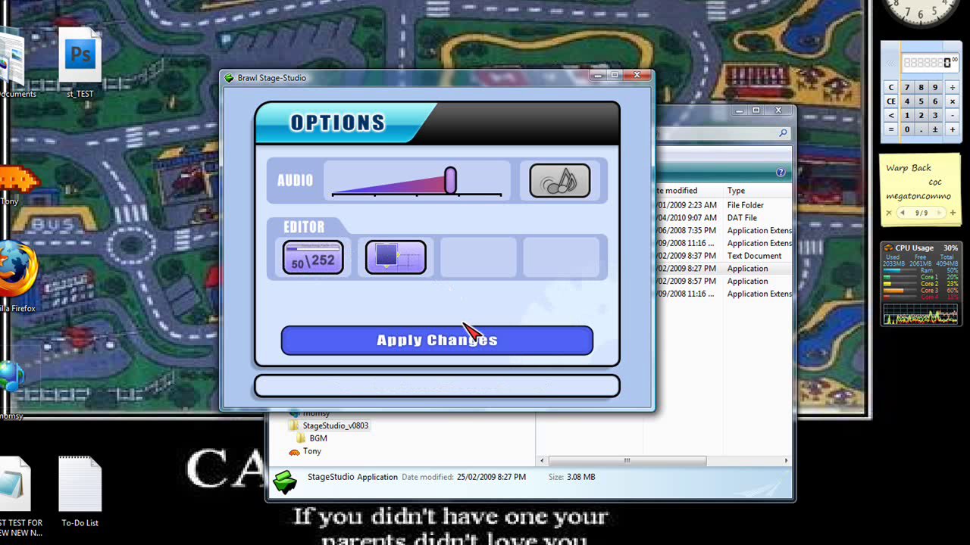
left_click(474, 345)
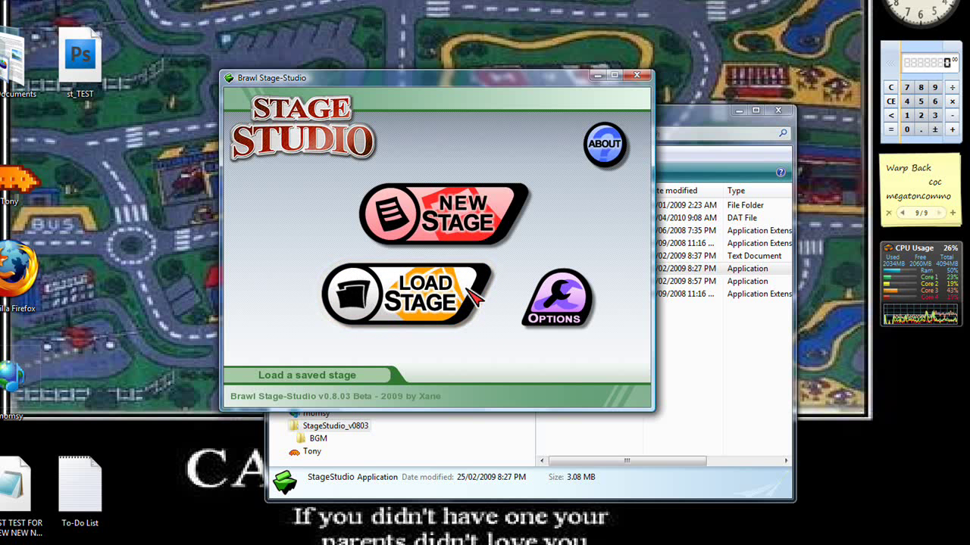
Step: Start a new stage with the largest size and the third background
left_click(489, 214)
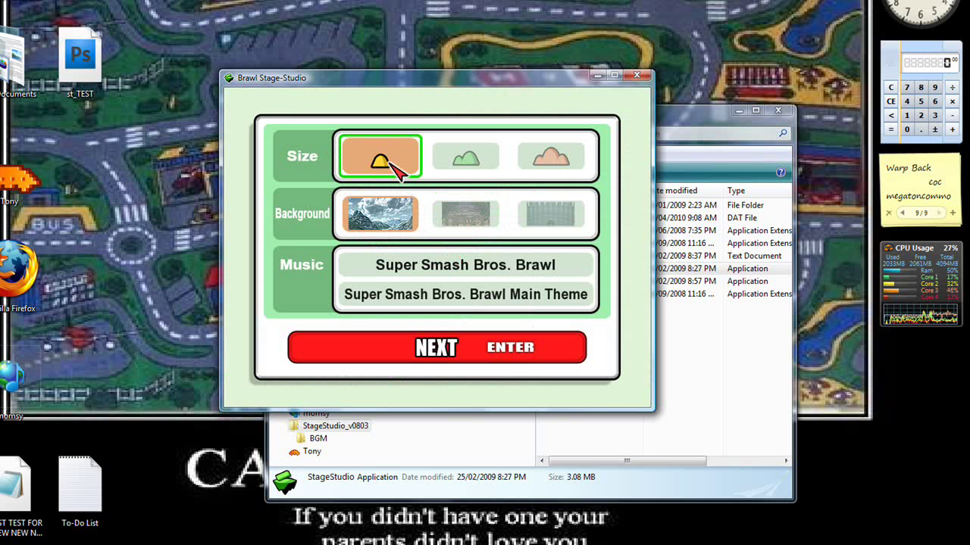
key("Right")
key("Right")
key("Right")
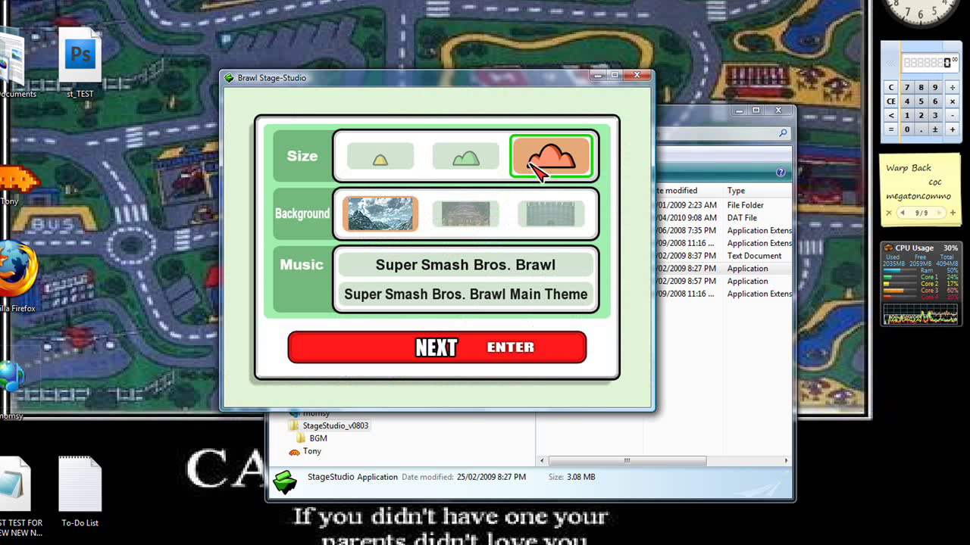
left_click(459, 167)
left_click(550, 159)
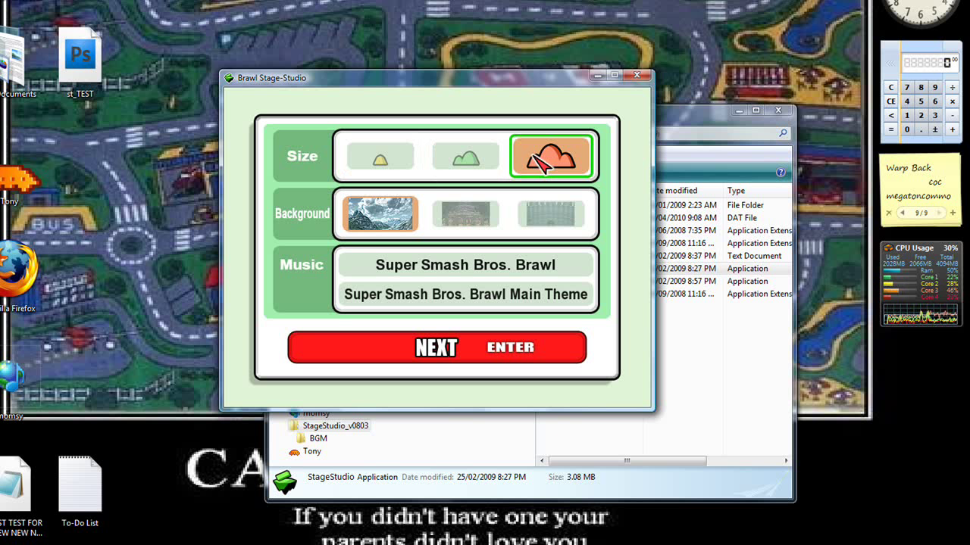
left_click(476, 217)
left_click(541, 218)
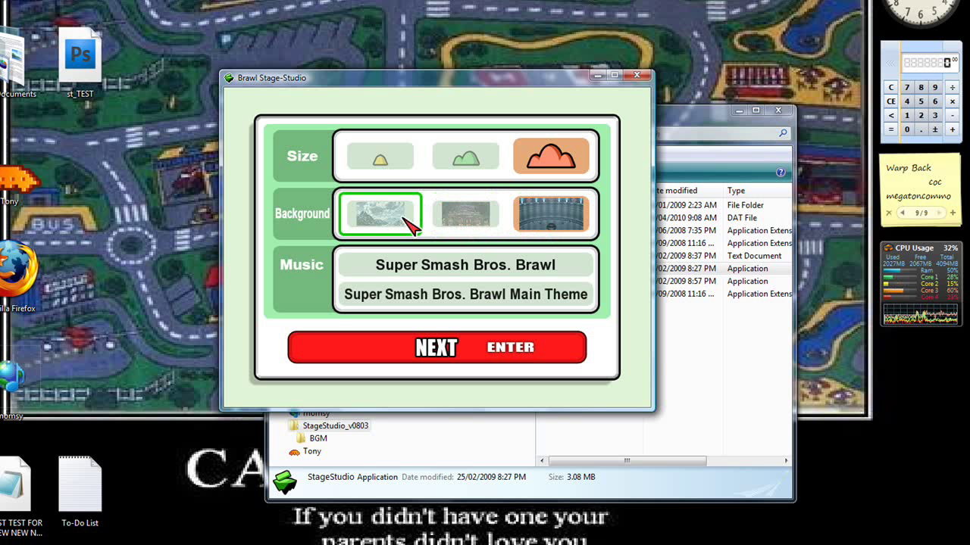
Step: Set the stage music to Star Fox's Main Theme (Star Fox) and continue to naming
left_click(472, 264)
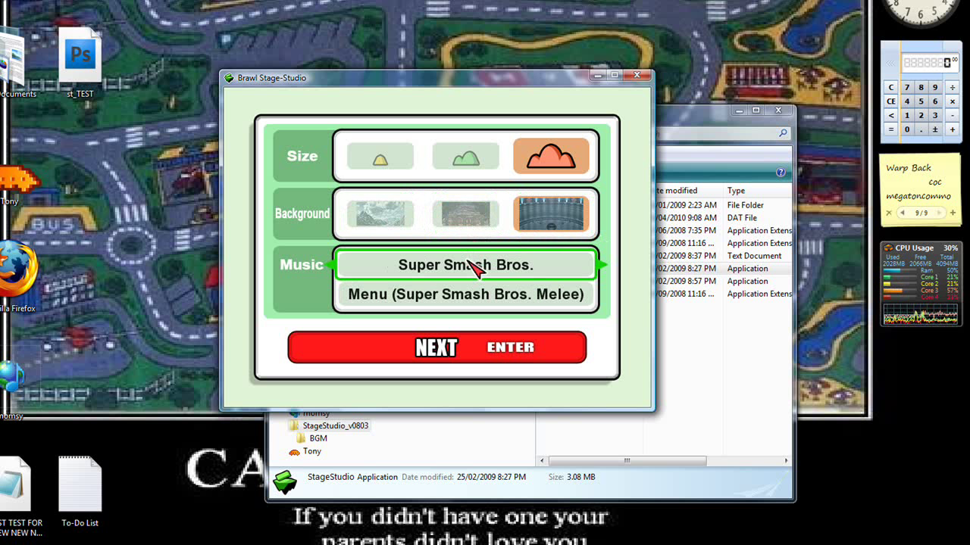
left_click(475, 265)
left_click(476, 265)
left_click(476, 265)
left_click(476, 265)
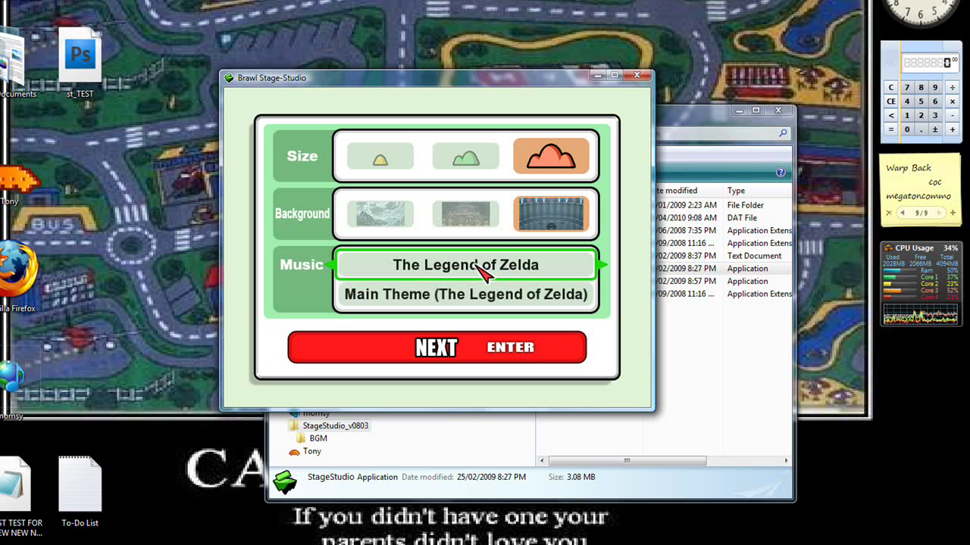
left_click(476, 296)
left_click(476, 296)
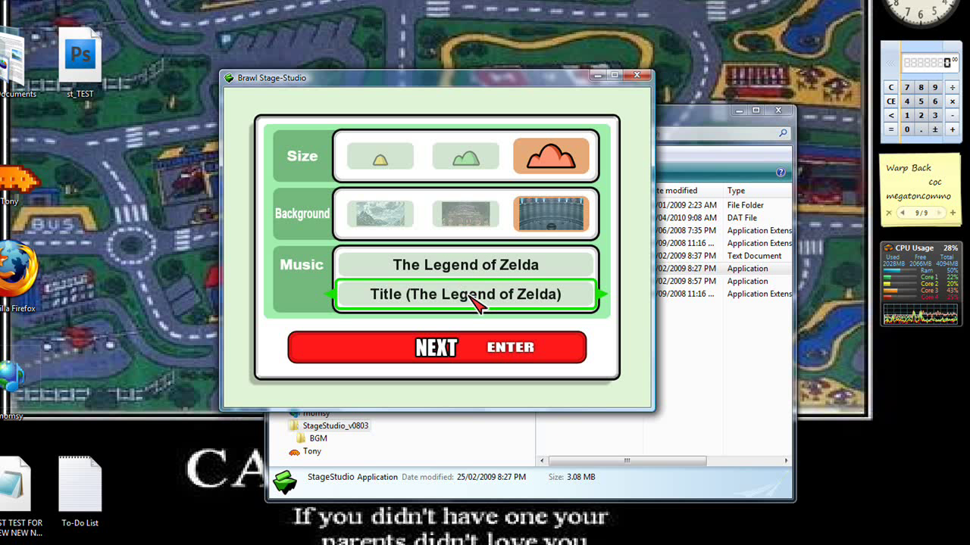
left_click(470, 294)
left_click(489, 293)
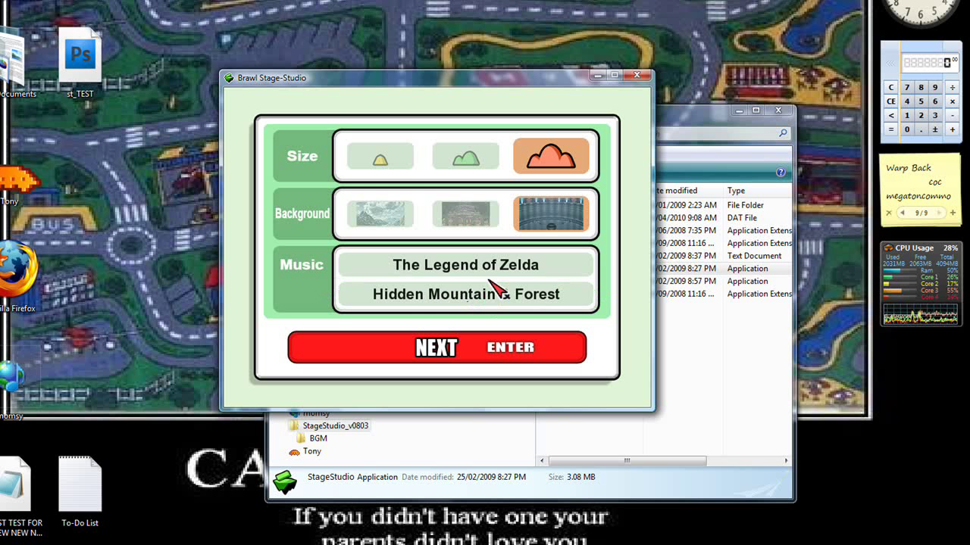
left_click(498, 269)
left_click(504, 295)
left_click(506, 298)
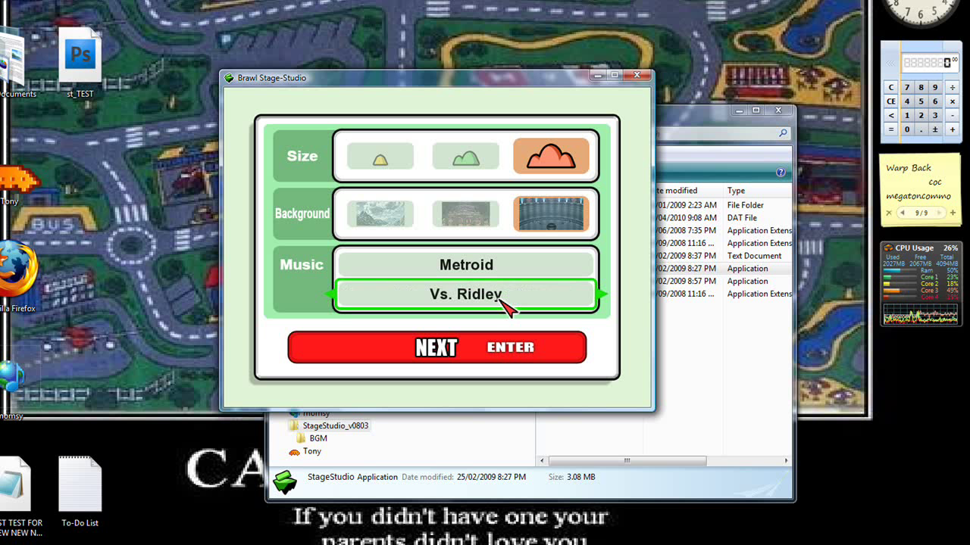
left_click(506, 297)
left_click(509, 279)
left_click(513, 299)
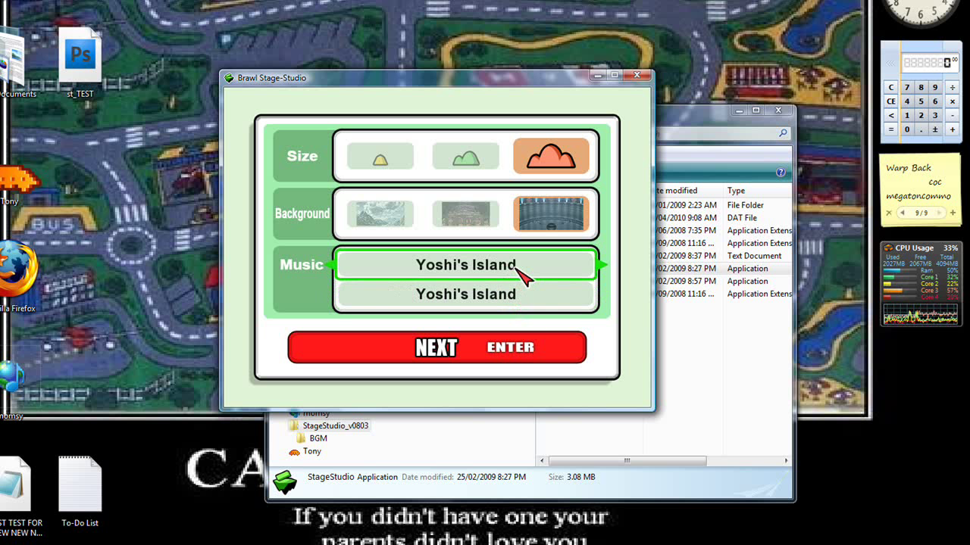
left_click(520, 278)
left_click(515, 299)
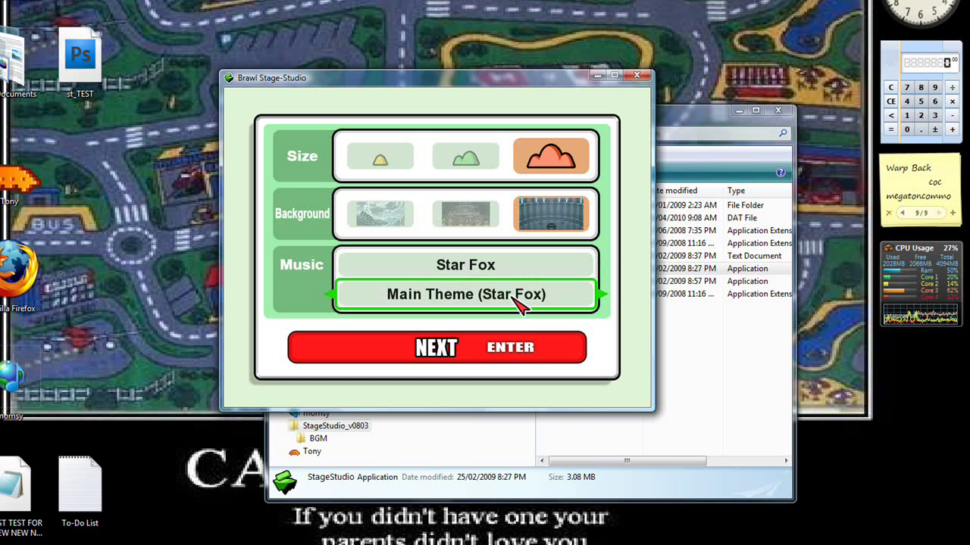
left_click(485, 355)
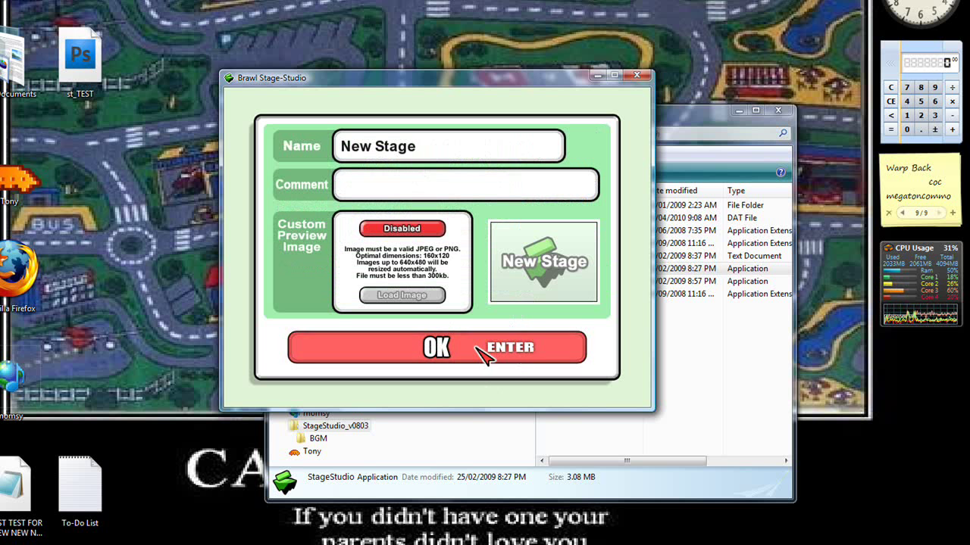
Step: Name the stage 'Stage Tut' with comment 'YAY' and enable the custom preview image
left_click(452, 161)
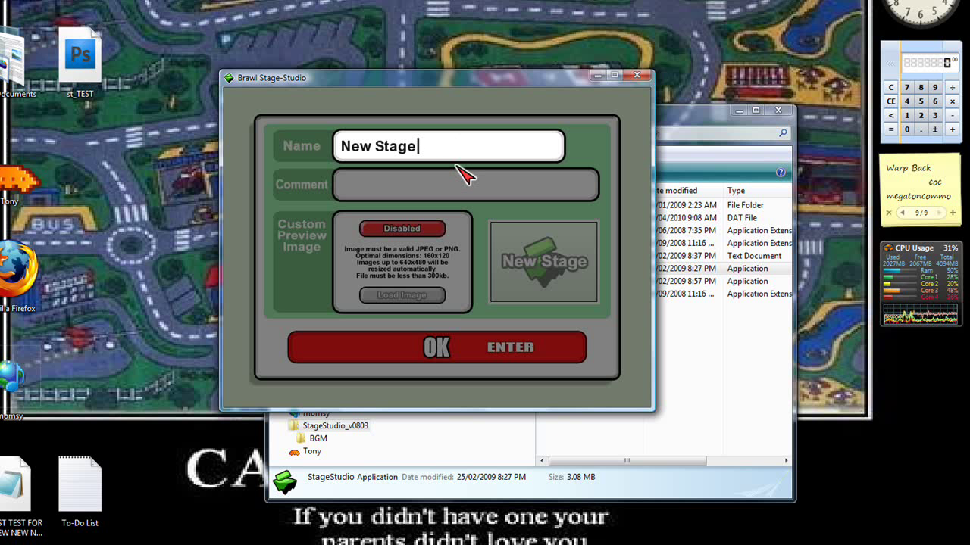
key("BackSpace")
key("BackSpace")
key("BackSpace")
key("BackSpace")
key("BackSpace")
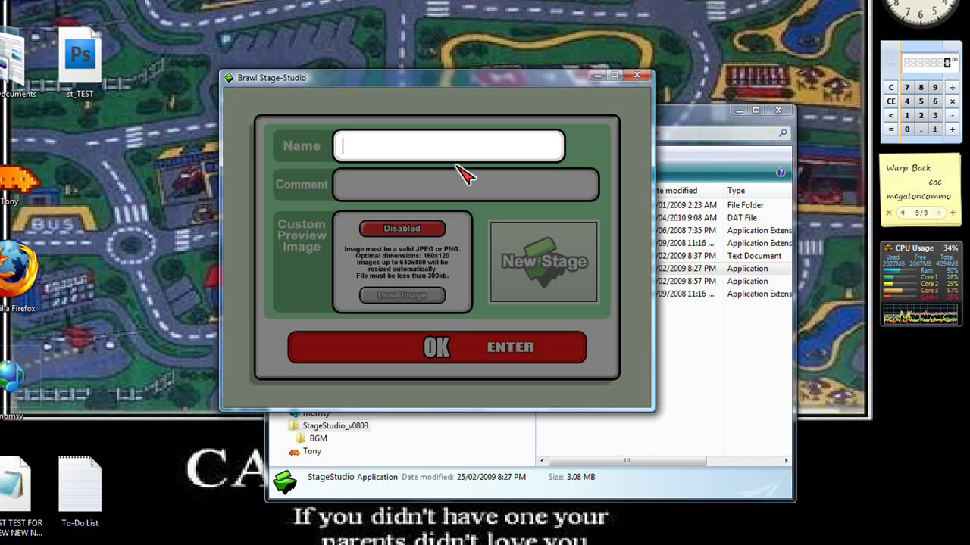
key("BackSpace")
key("BackSpace")
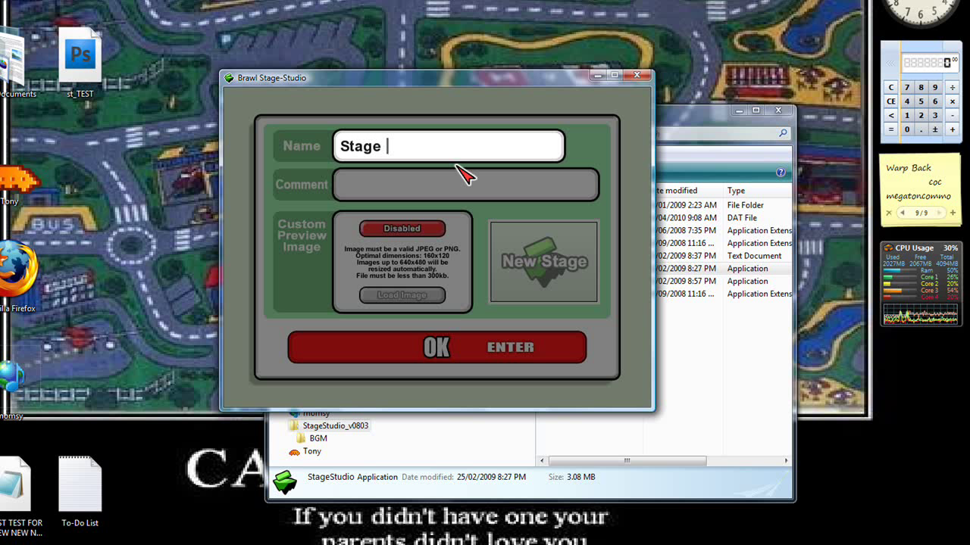
type("T")
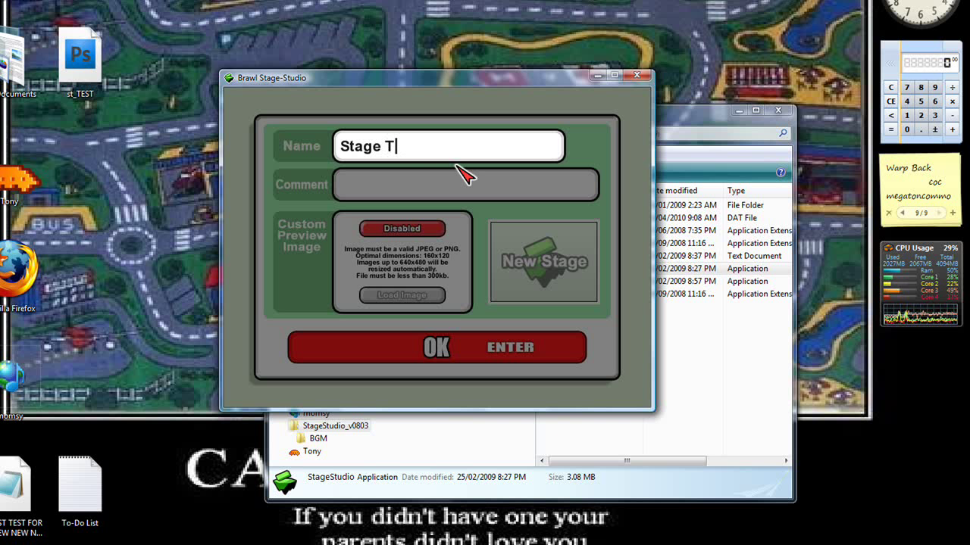
type("ytut")
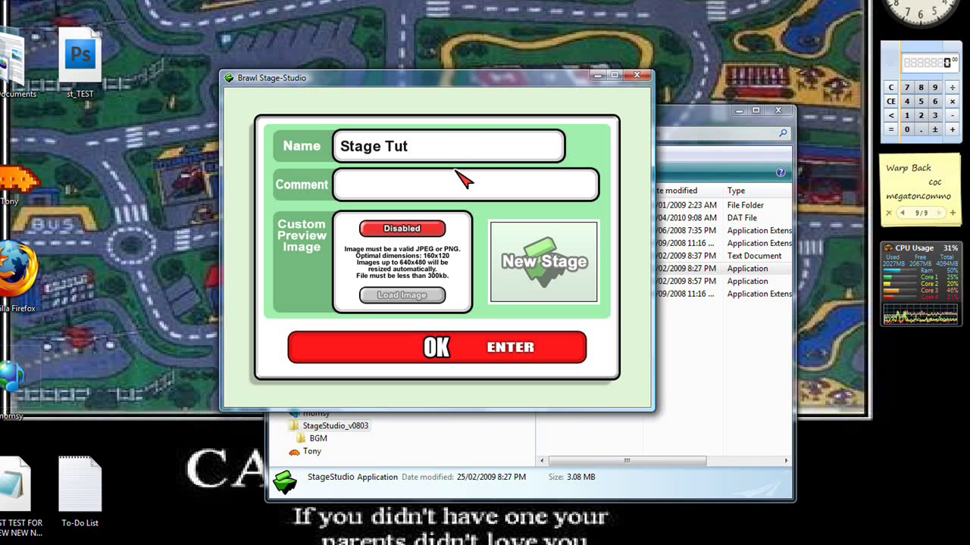
left_click(458, 195)
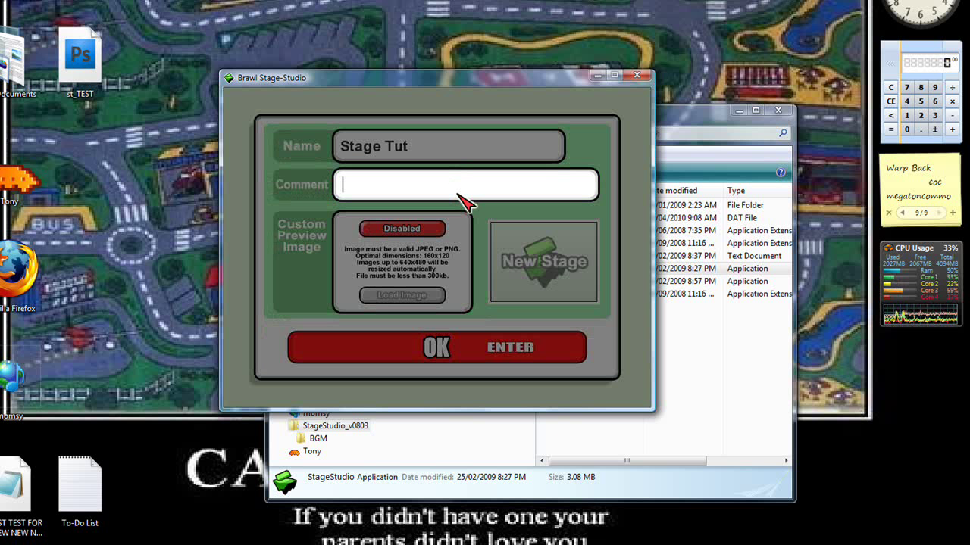
type("YAY")
key("Return")
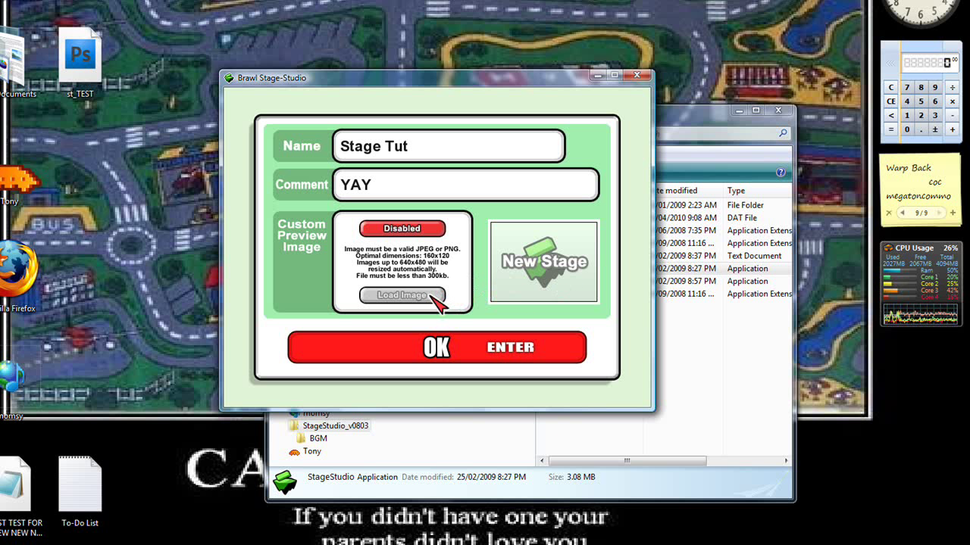
left_click(402, 229)
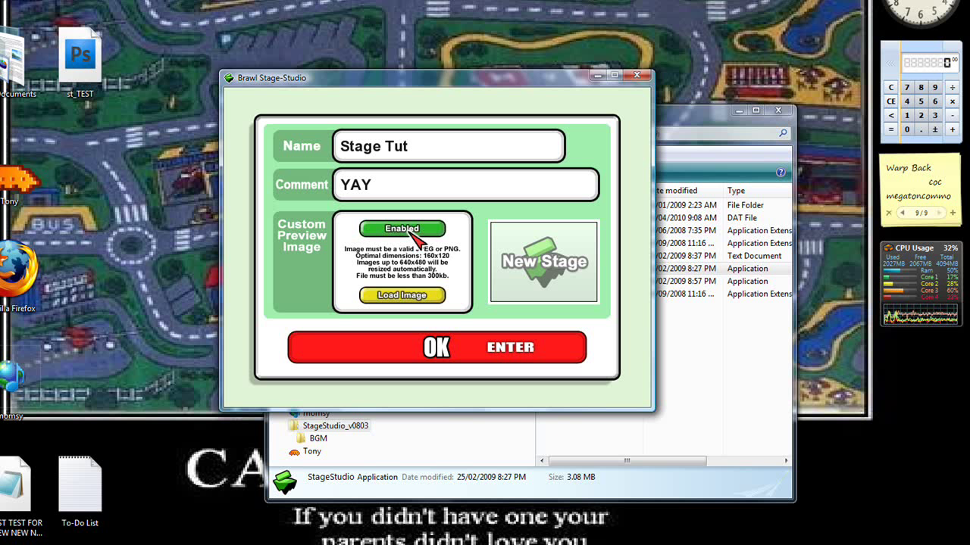
Step: Load the HOLY KARP picture from Computer > Pictures as the preview image
left_click(437, 297)
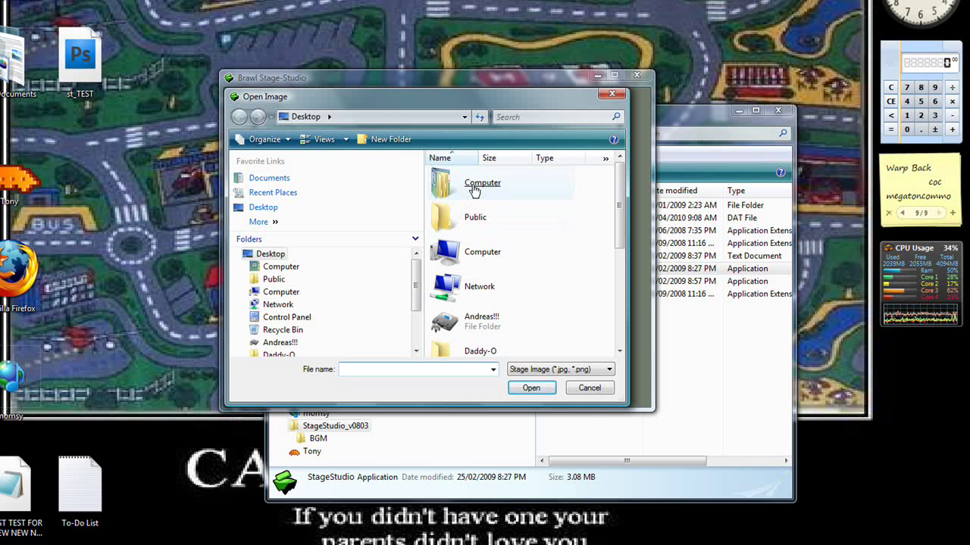
double_click(475, 193)
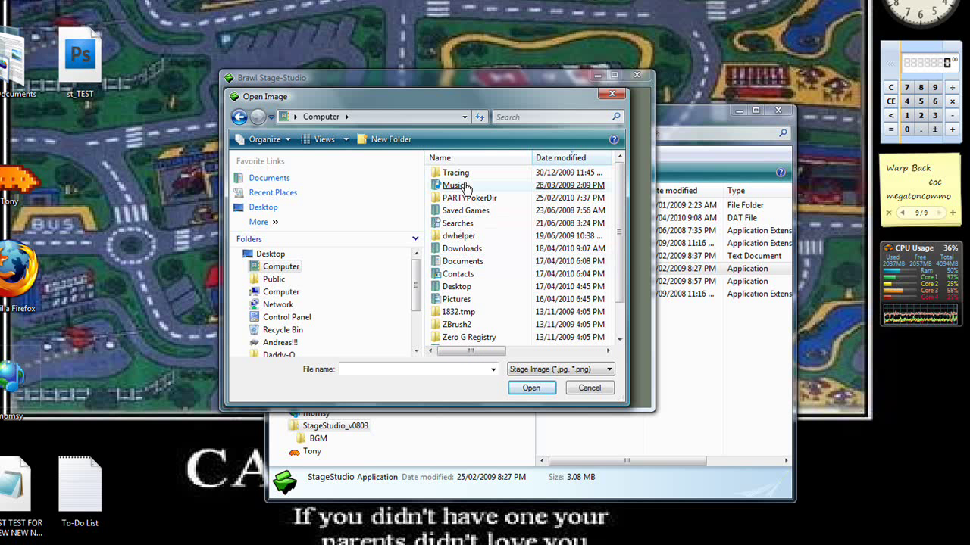
double_click(452, 298)
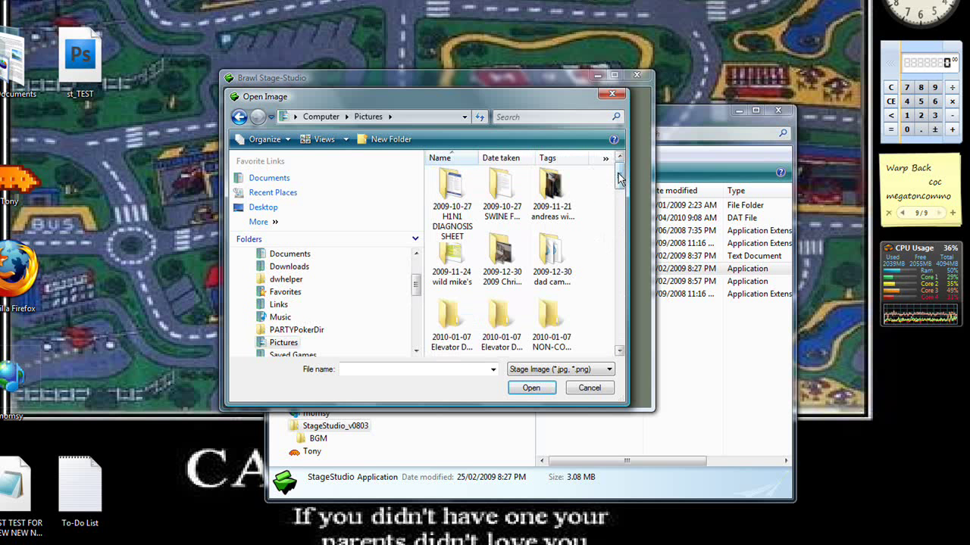
left_click_drag(618, 176, 619, 329)
scroll(521, 300, "up", 4)
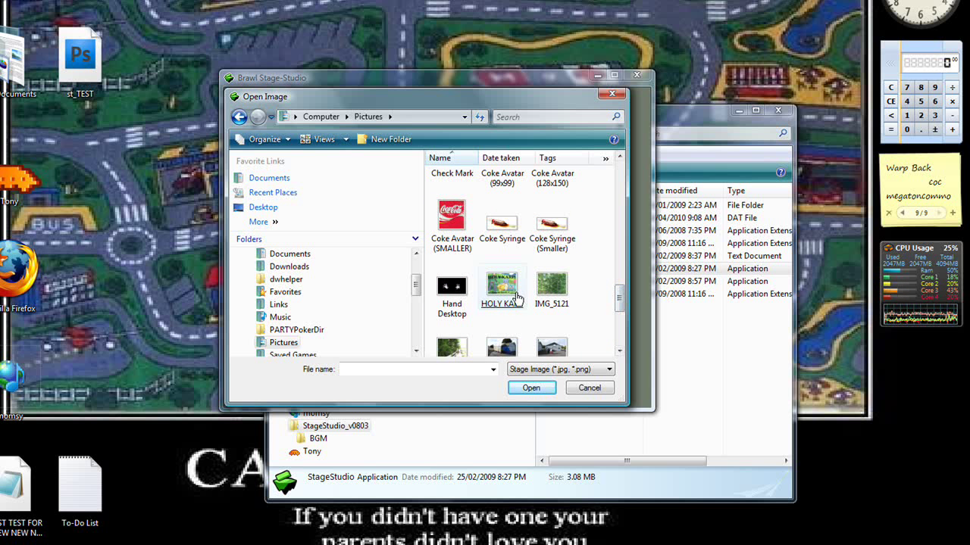
left_click(516, 297)
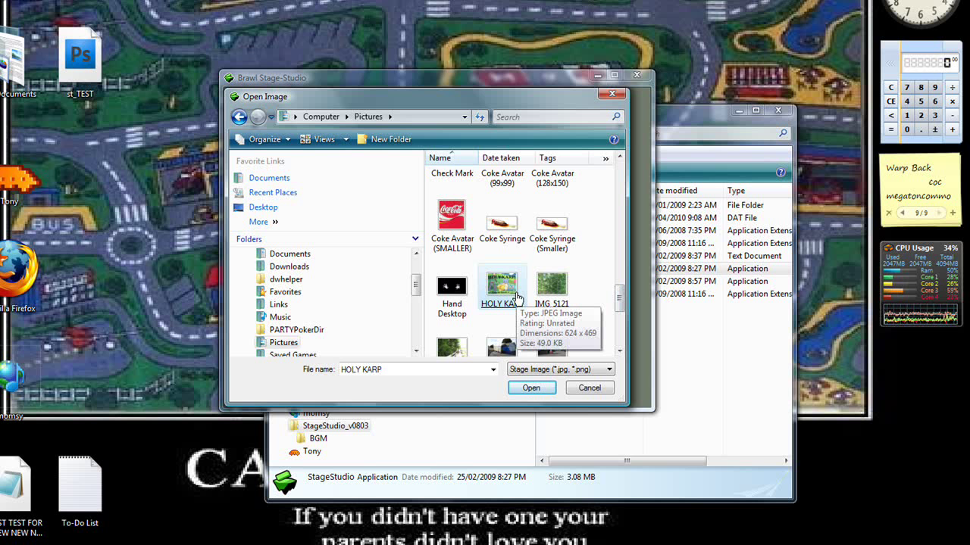
double_click(516, 297)
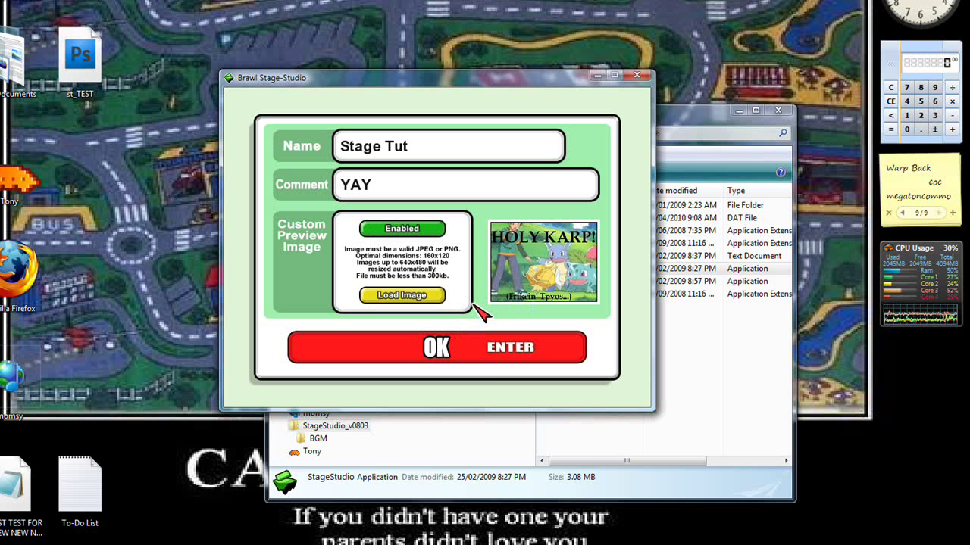
Step: Open the stage editor and place a row of five small floor blocks on the left
left_click(493, 353)
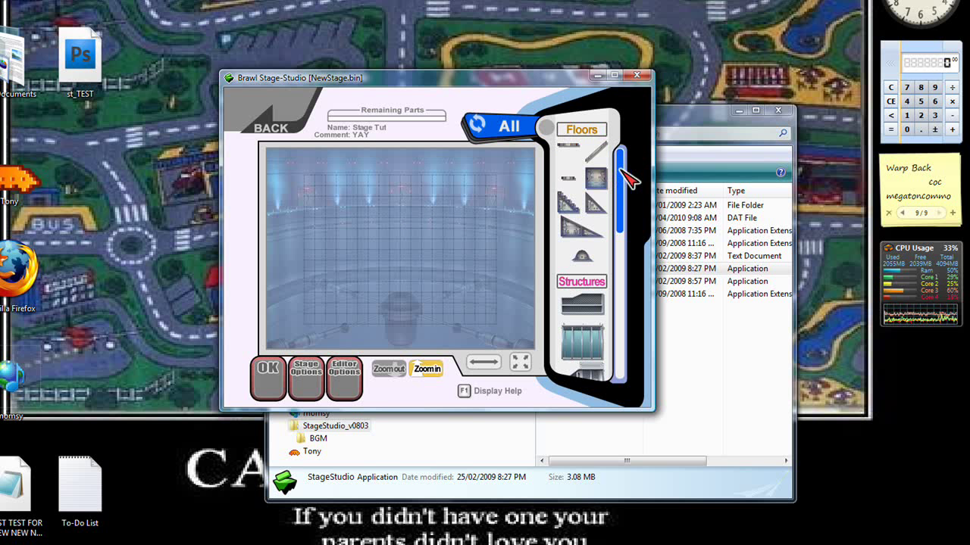
mouse_move(621, 173)
left_mouse_down()
mouse_move(630, 193)
mouse_move(623, 160)
left_mouse_up()
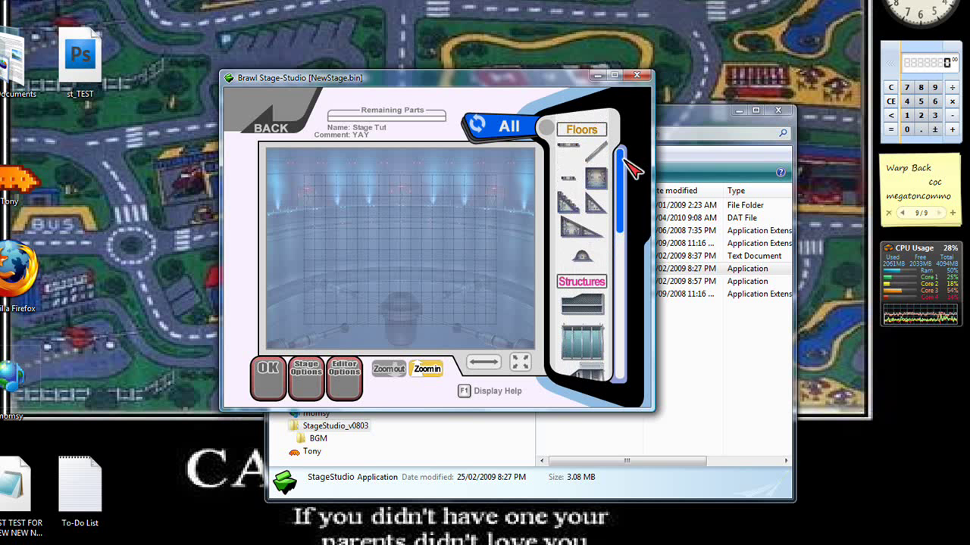
mouse_move(625, 163)
left_mouse_down()
mouse_move(628, 232)
mouse_move(624, 156)
left_mouse_up()
left_click(595, 166)
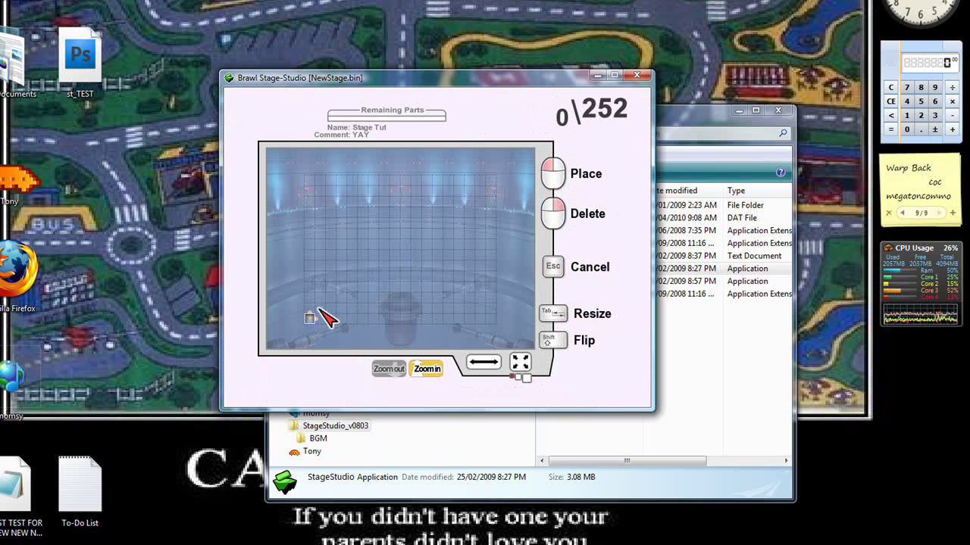
left_click(312, 265)
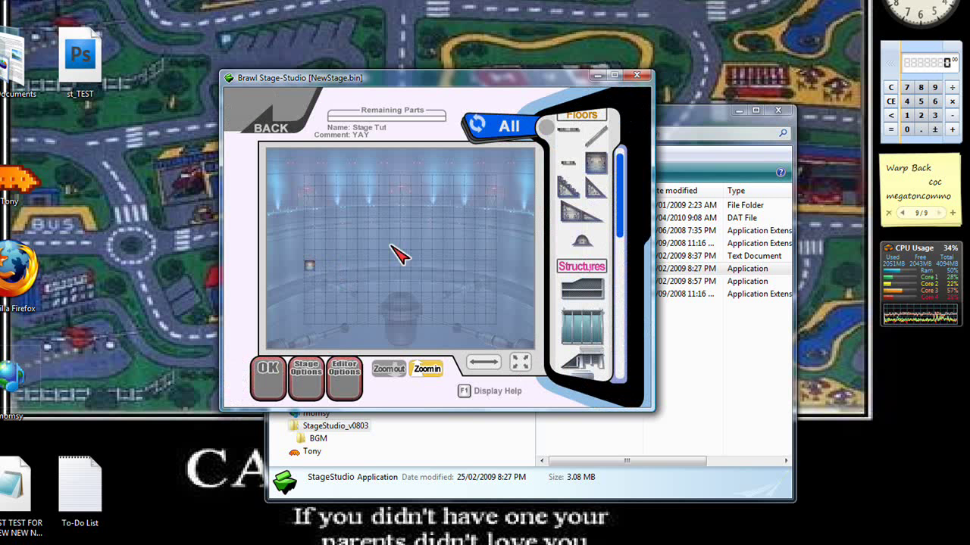
left_click(310, 265)
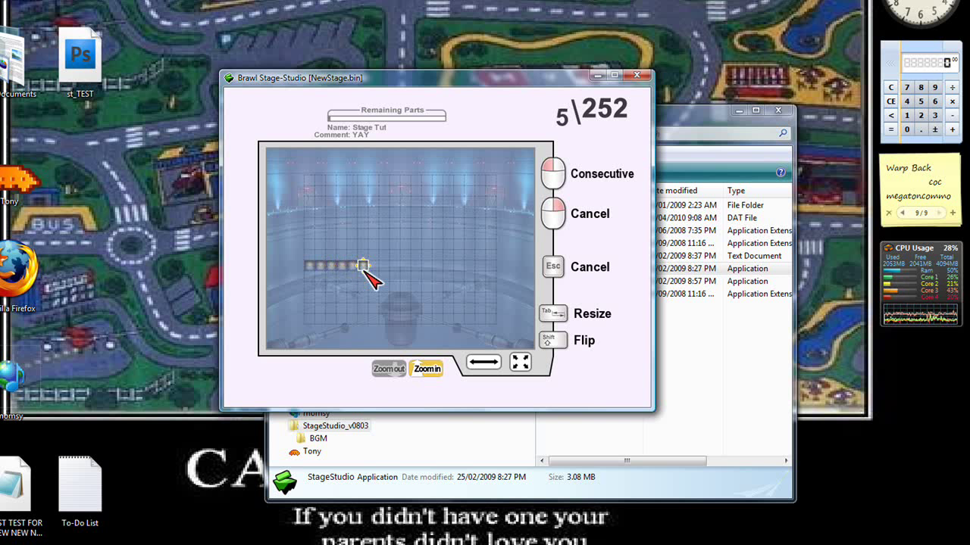
left_click(365, 270)
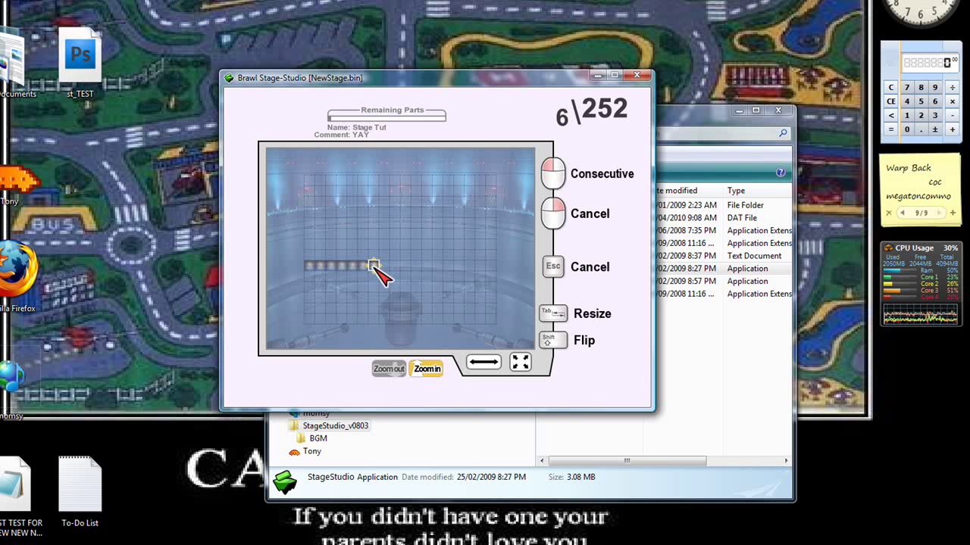
right_click(375, 267)
left_click(365, 268)
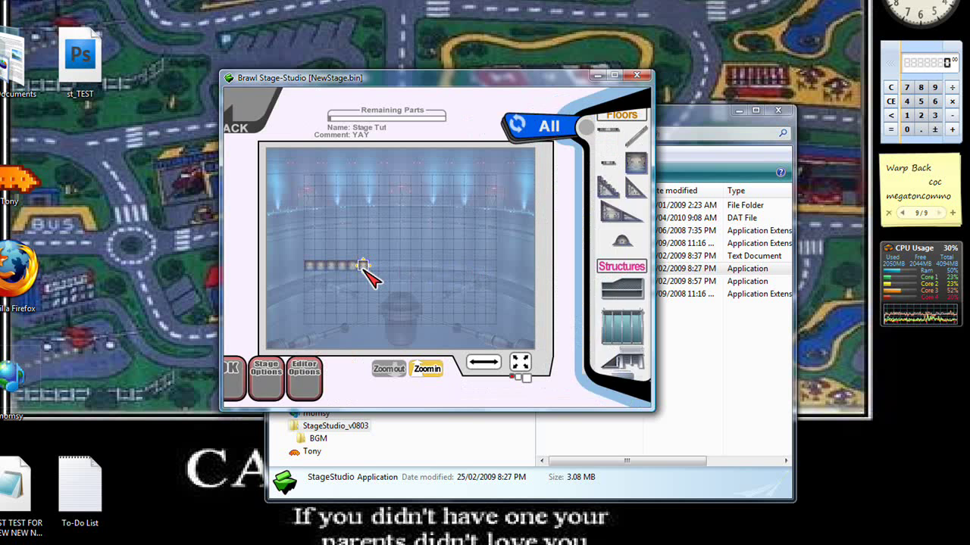
right_click(364, 269)
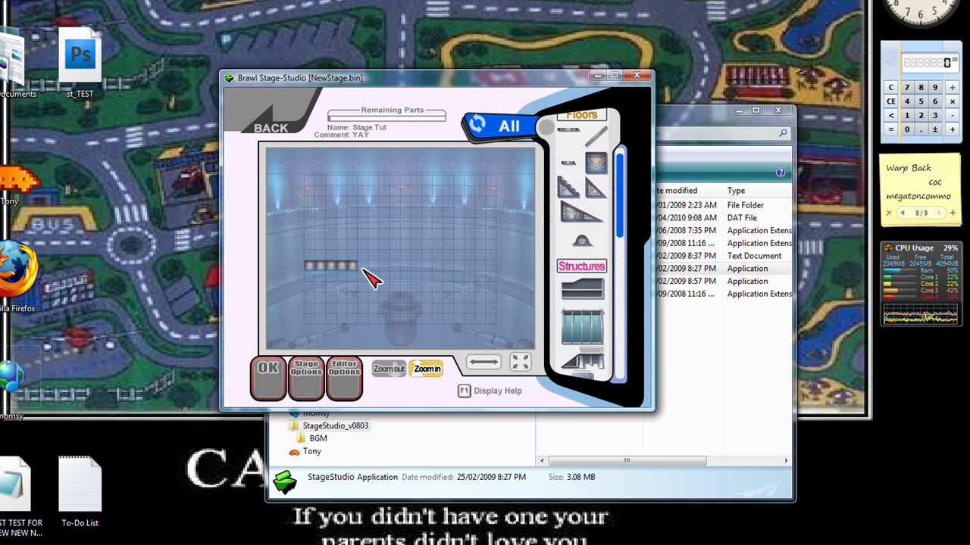
Step: Place a slope structure piece at the right end of the block row
left_click(582, 290)
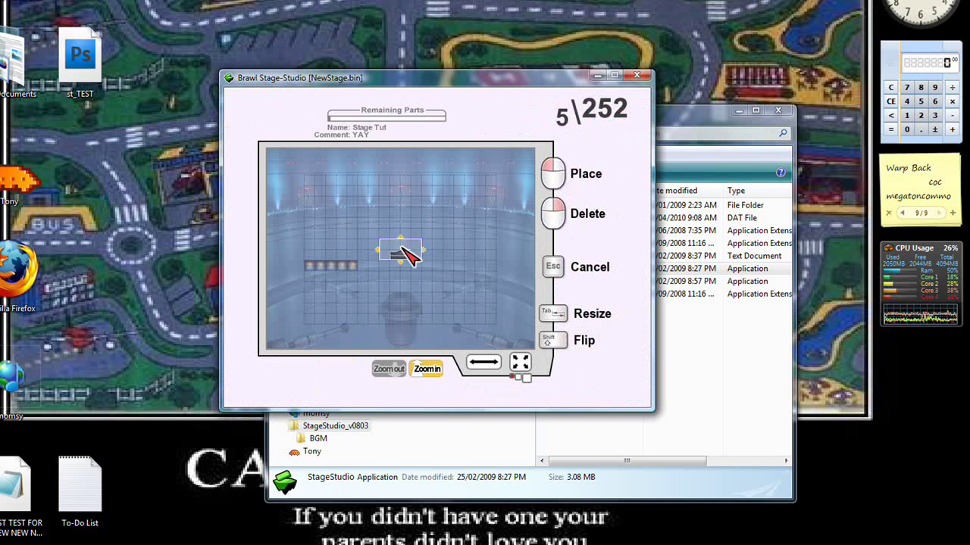
right_click(368, 266)
left_click(368, 267)
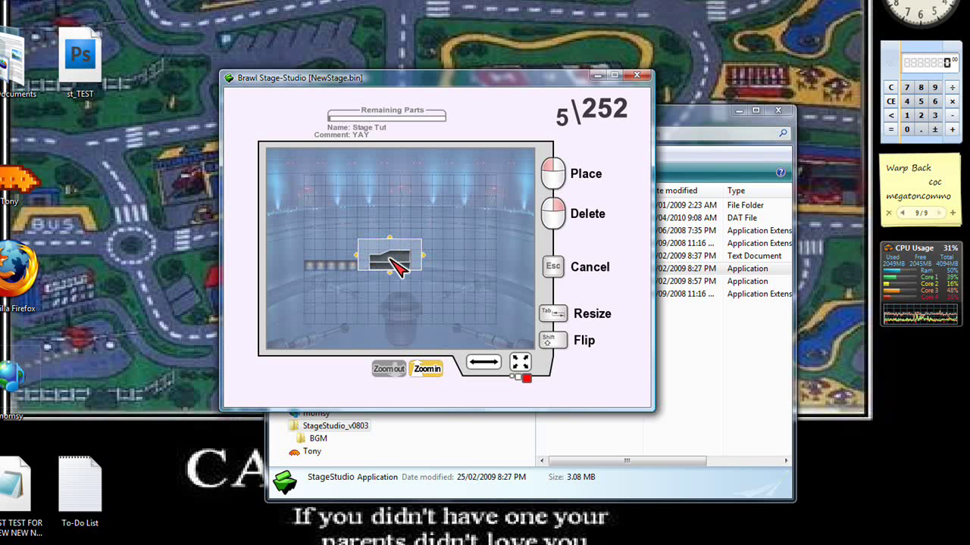
left_click(372, 267)
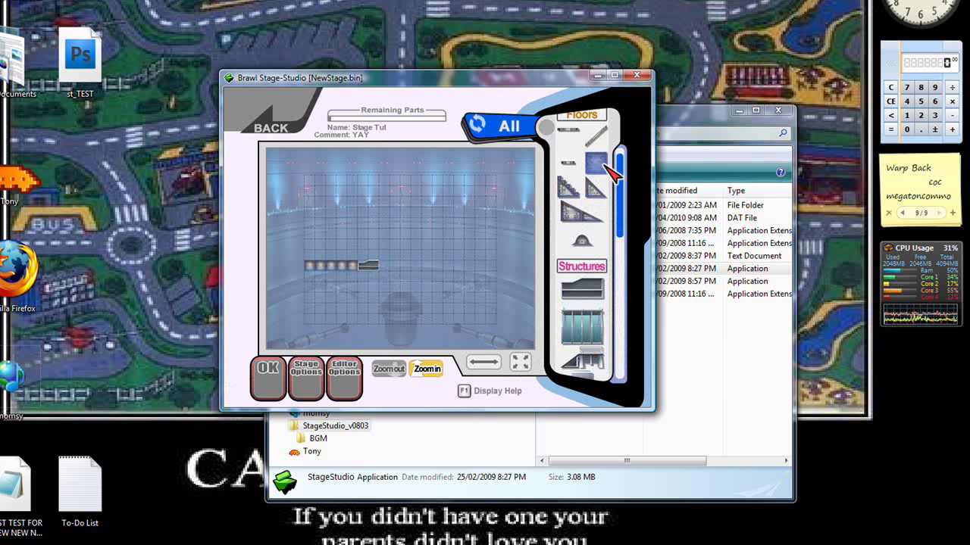
Step: Place two slope pieces side by side on the stage's right side
left_click(580, 256)
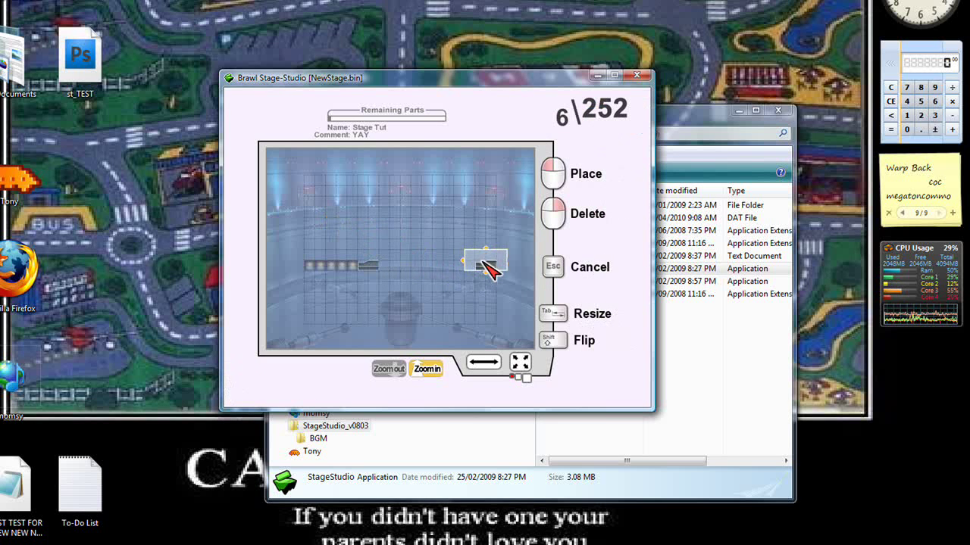
left_click(485, 266)
left_click(575, 226)
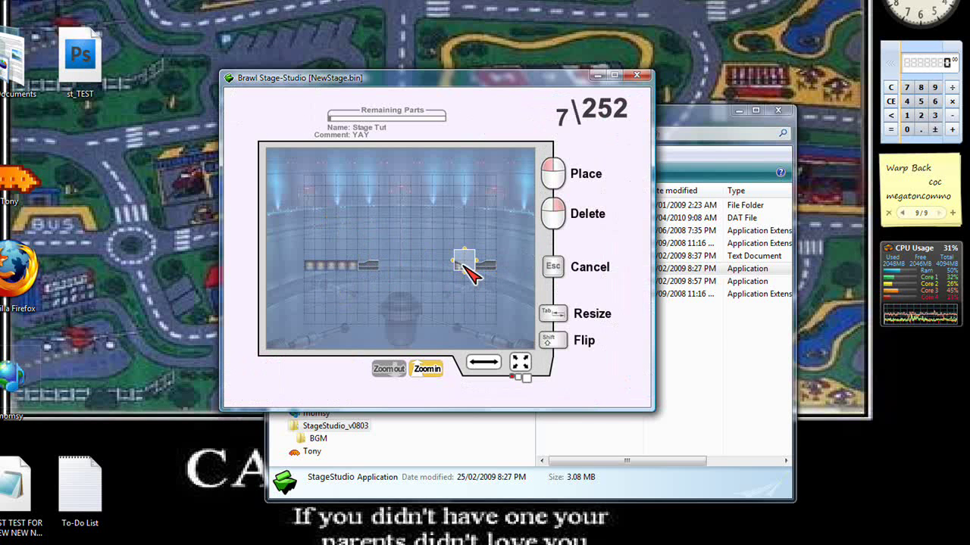
left_click(464, 266)
Step: Add a gear wheel in the centre, with a spike and an ice block beside it
left_click_drag(612, 191, 633, 307)
left_click(583, 254)
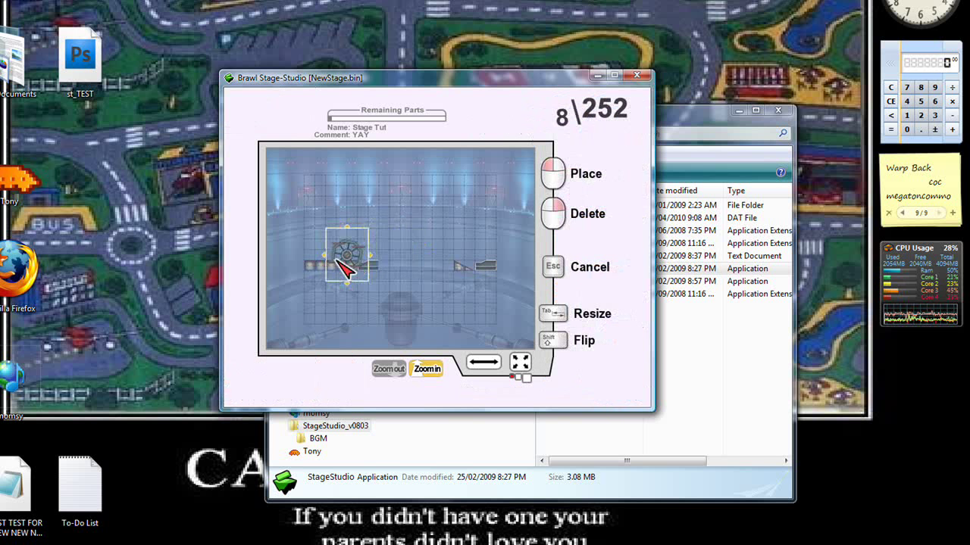
left_click(437, 254)
left_click(595, 305)
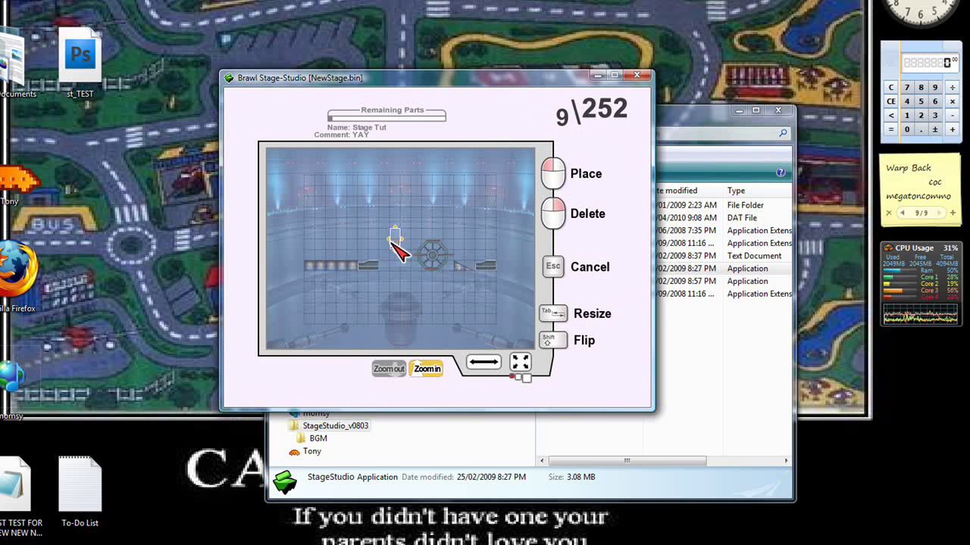
left_click(395, 242)
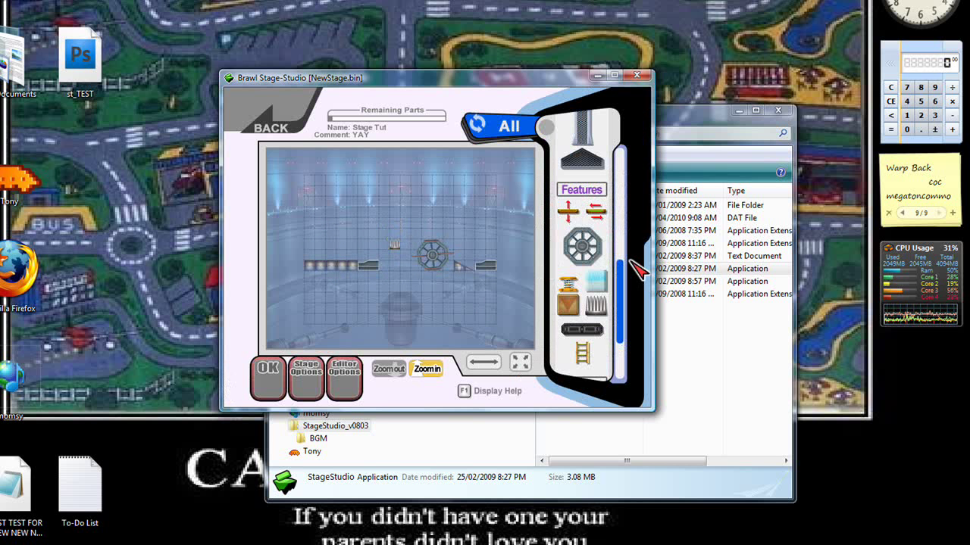
left_click(595, 281)
left_click(404, 248)
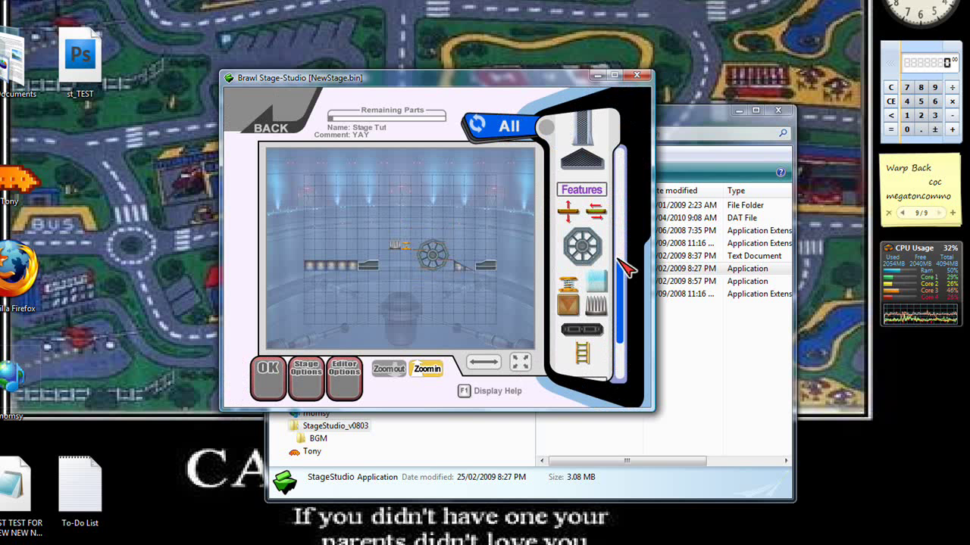
Step: Place spawn points P1, P2, P3 and P4 on the platform above the small blocks
left_click_drag(619, 259, 629, 309)
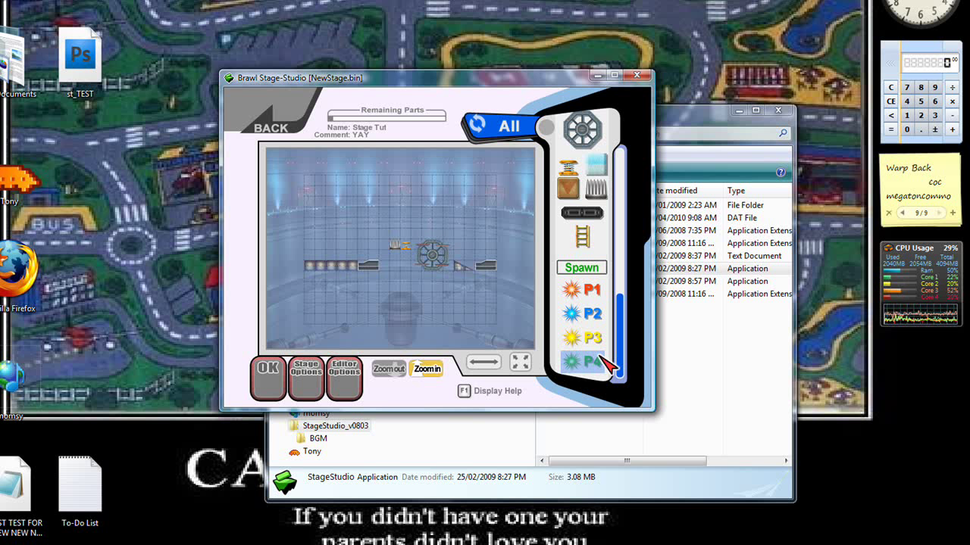
left_click(595, 301)
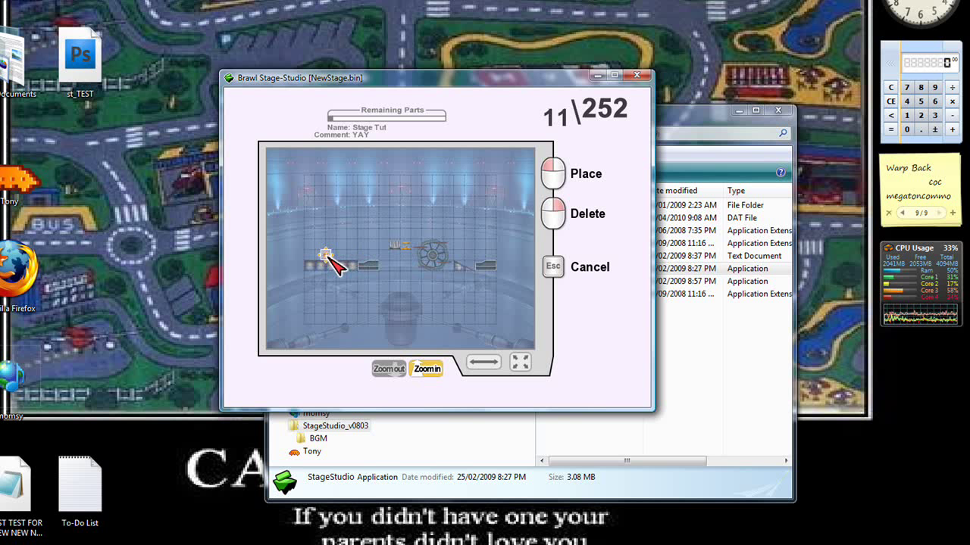
left_click(351, 254)
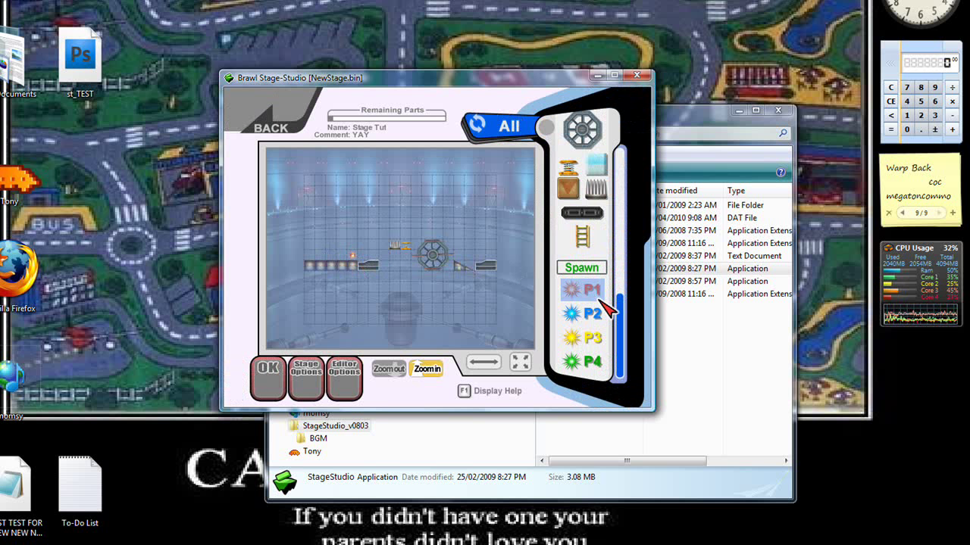
left_click(598, 314)
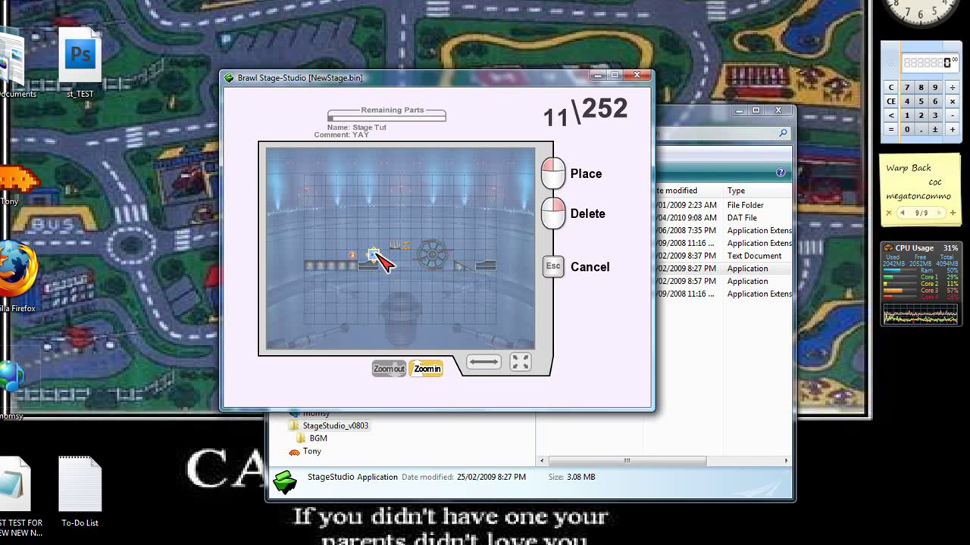
mouse_move(621, 256)
left_click(602, 333)
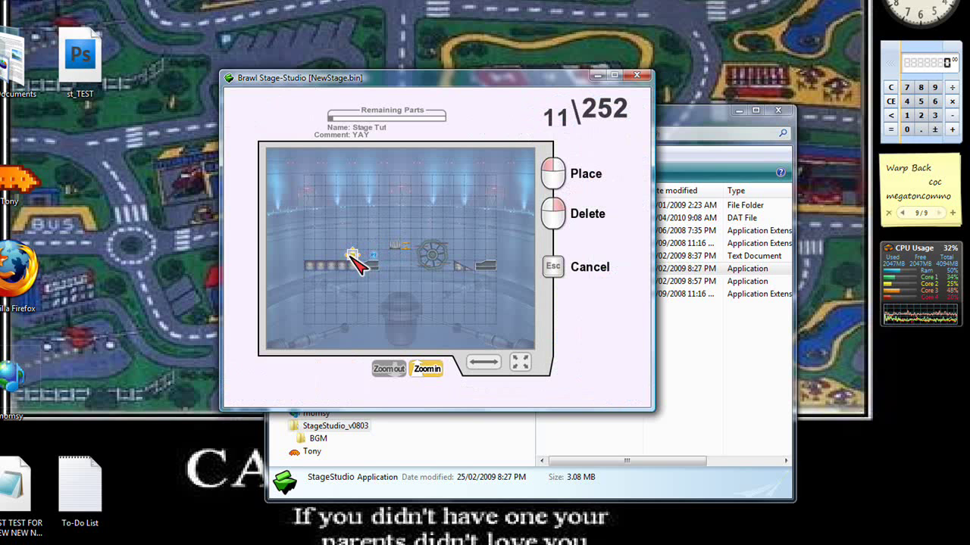
left_click(351, 256)
left_click(346, 257)
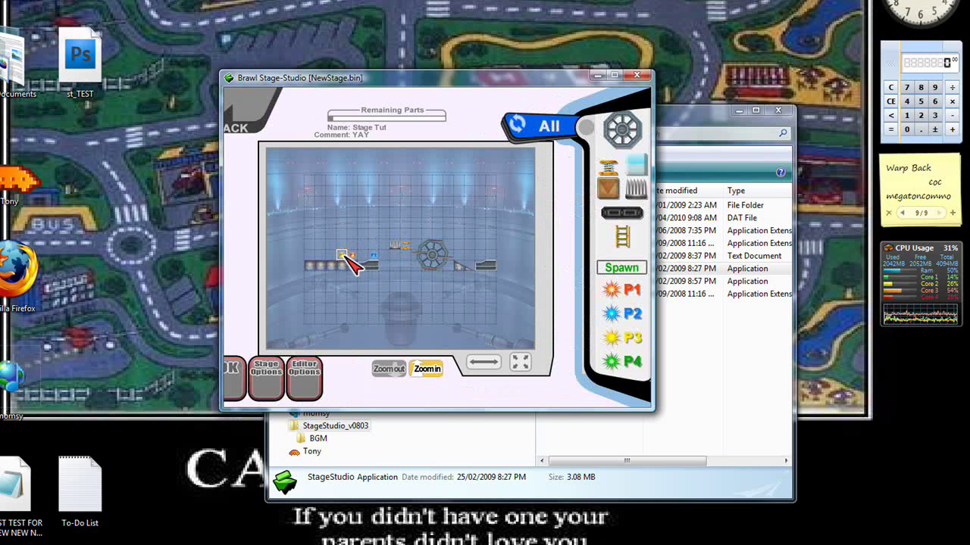
left_click(596, 368)
left_click(331, 255)
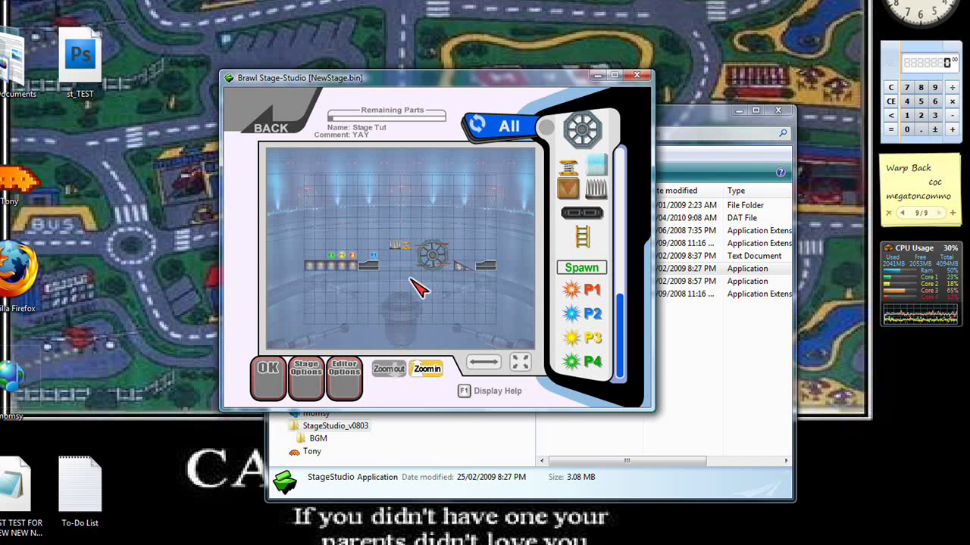
Step: Close the stage settings, then apply the editor preferences to return to the Stage Tut layout
left_click(327, 379)
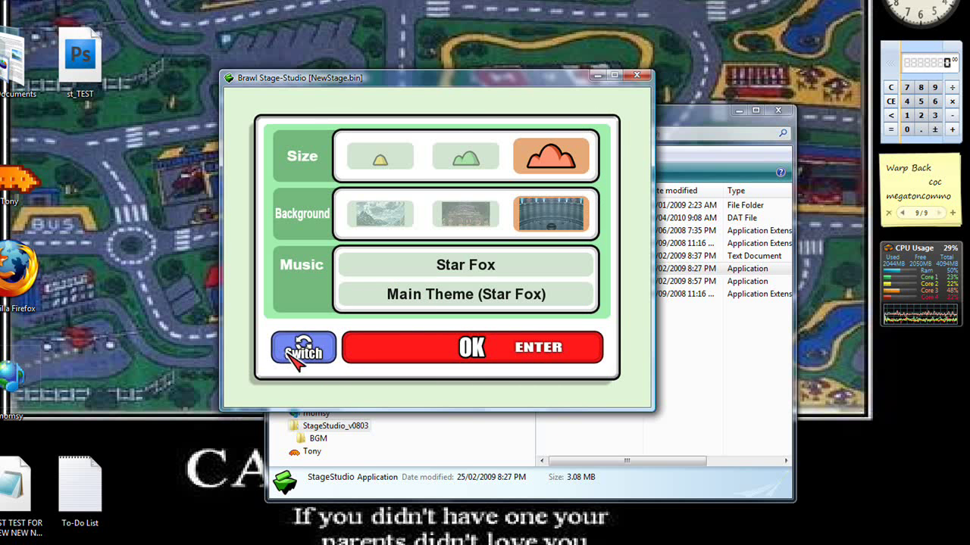
left_click(372, 354)
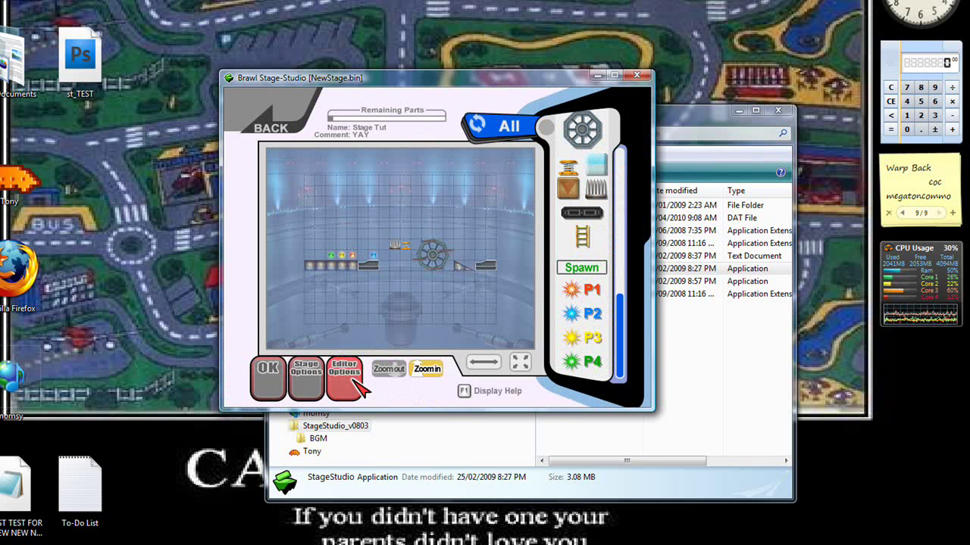
left_click(346, 379)
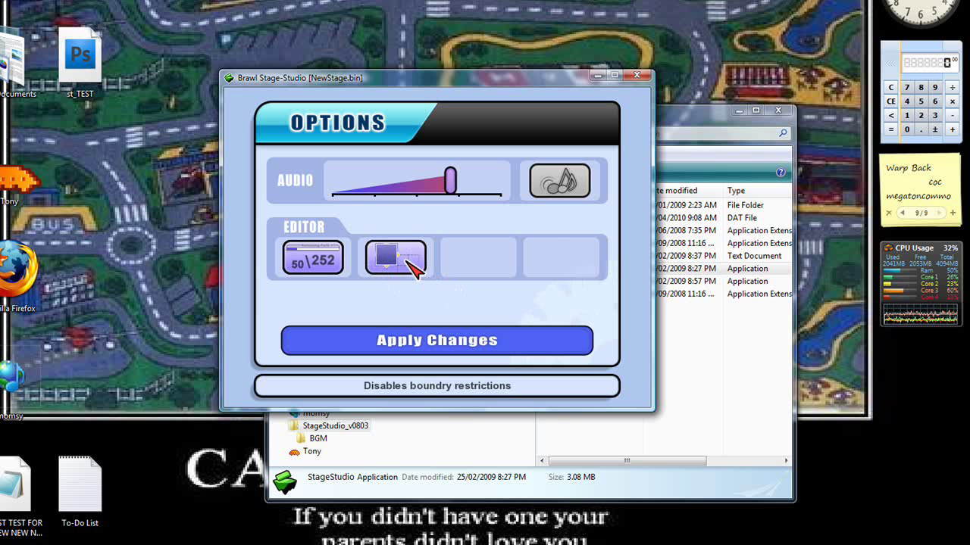
left_click(429, 341)
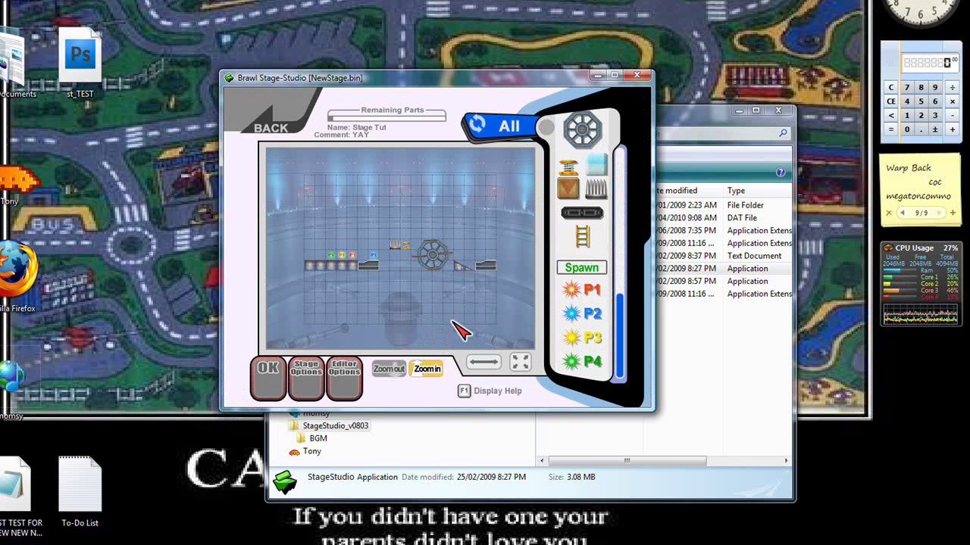
Step: Change the stage size from large to medium, then zoom out and in to inspect the layout
left_click(333, 379)
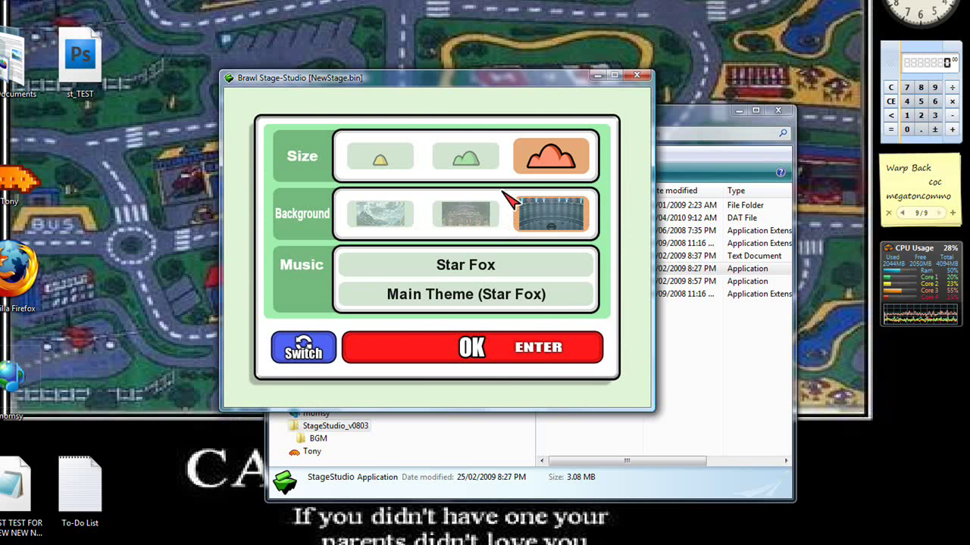
left_click(484, 159)
left_click(528, 345)
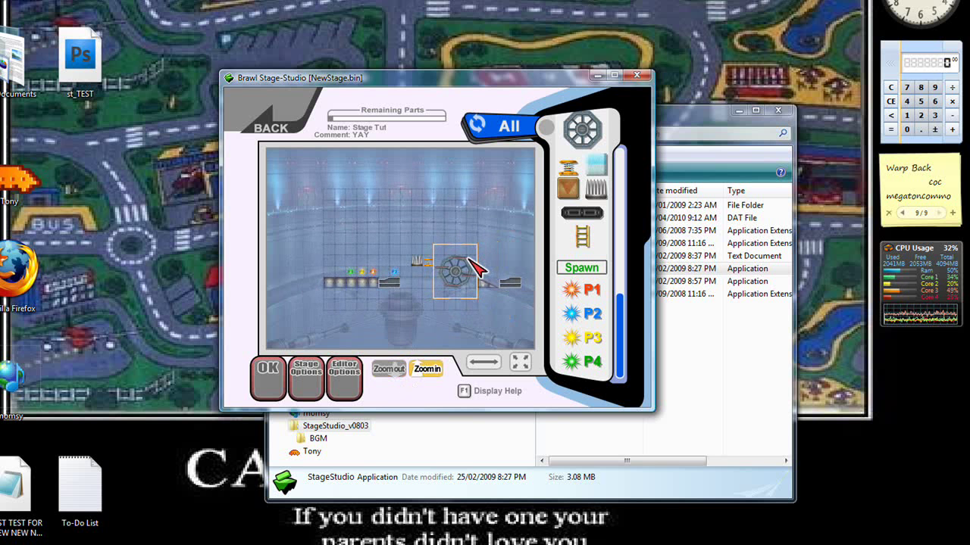
scroll(523, 307, "down", 3)
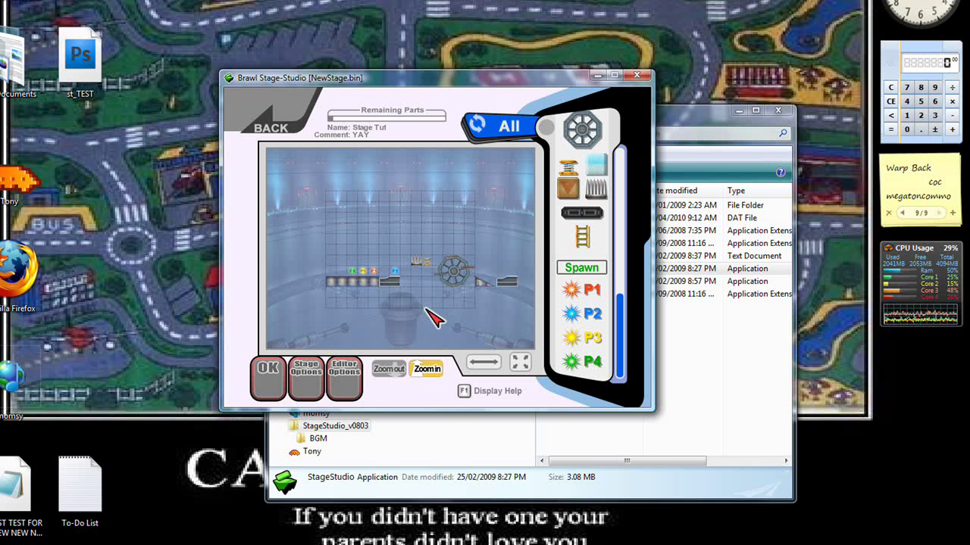
scroll(401, 277, "up", 2)
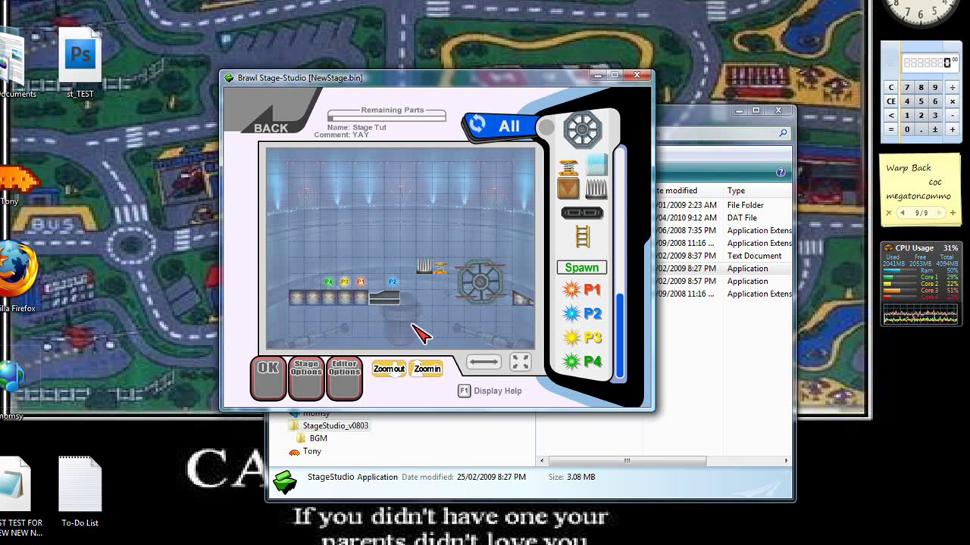
scroll(455, 296, "down", 2)
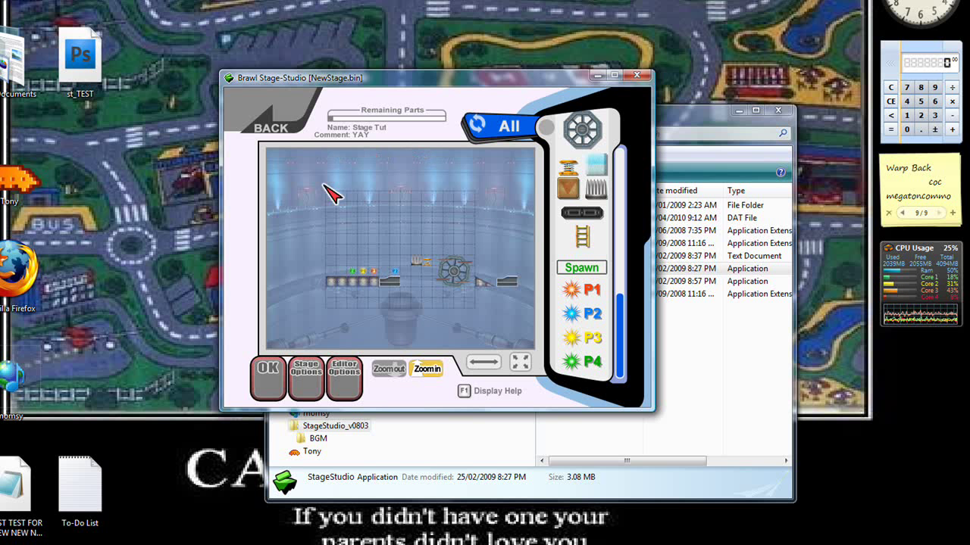
Step: Finish the stage and save it to the Desktop as st_Tutorial
left_click(272, 379)
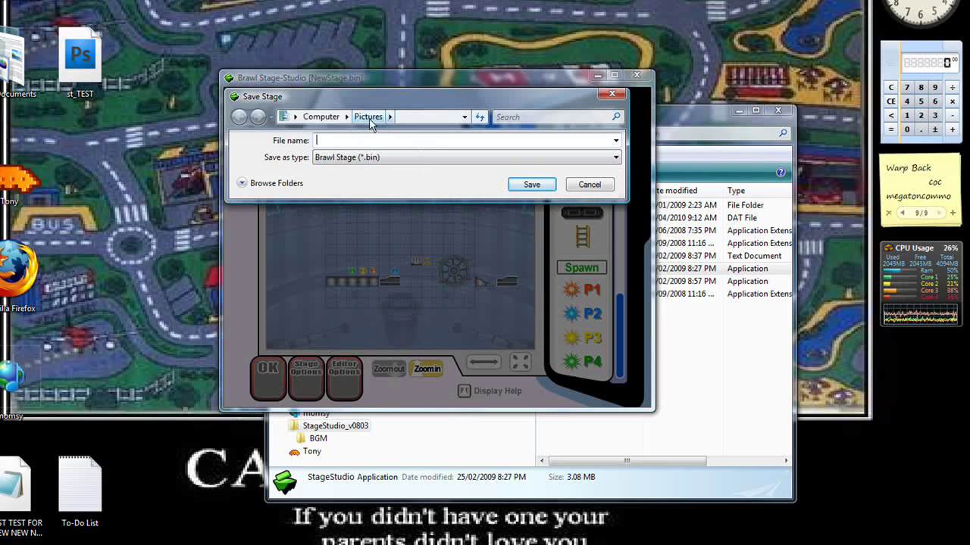
left_click(295, 116)
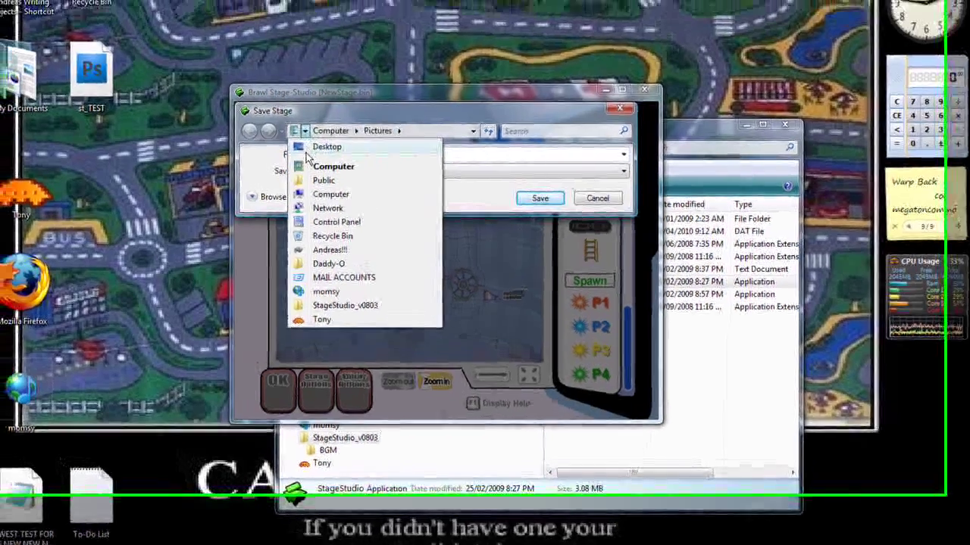
left_click(320, 144)
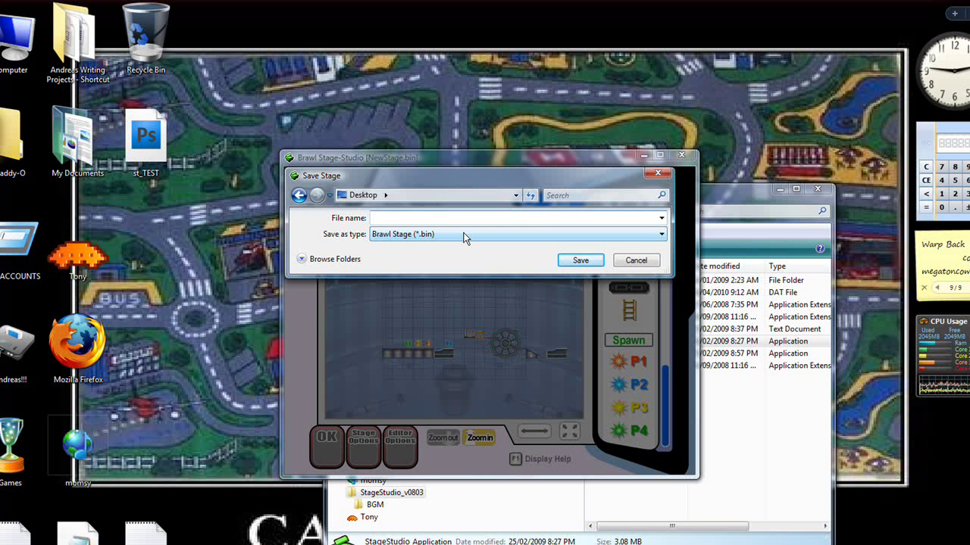
type("st")
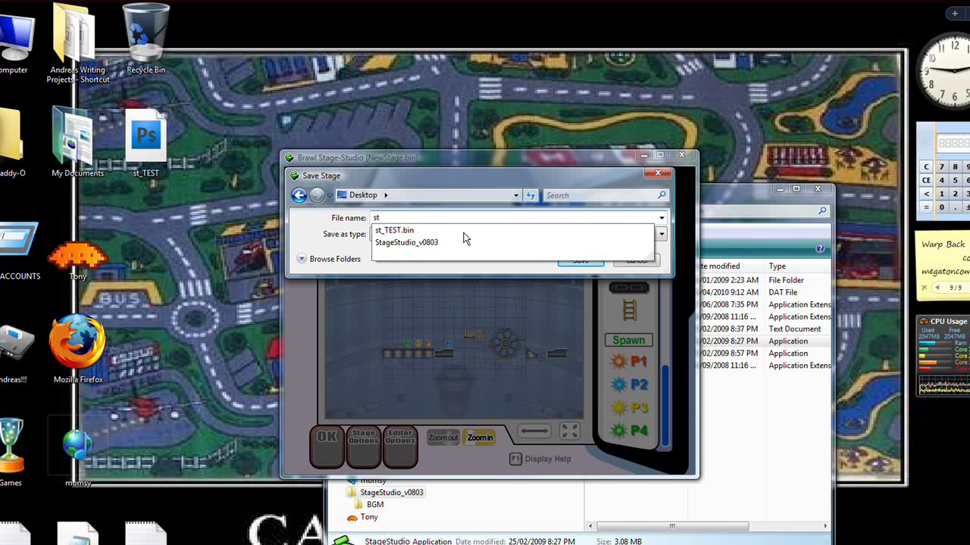
type("_")
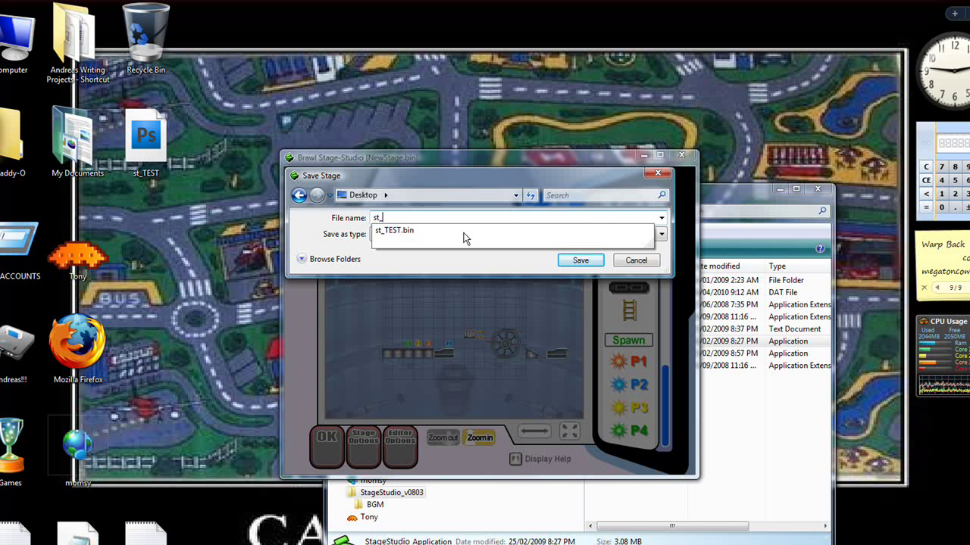
type("Tutorial")
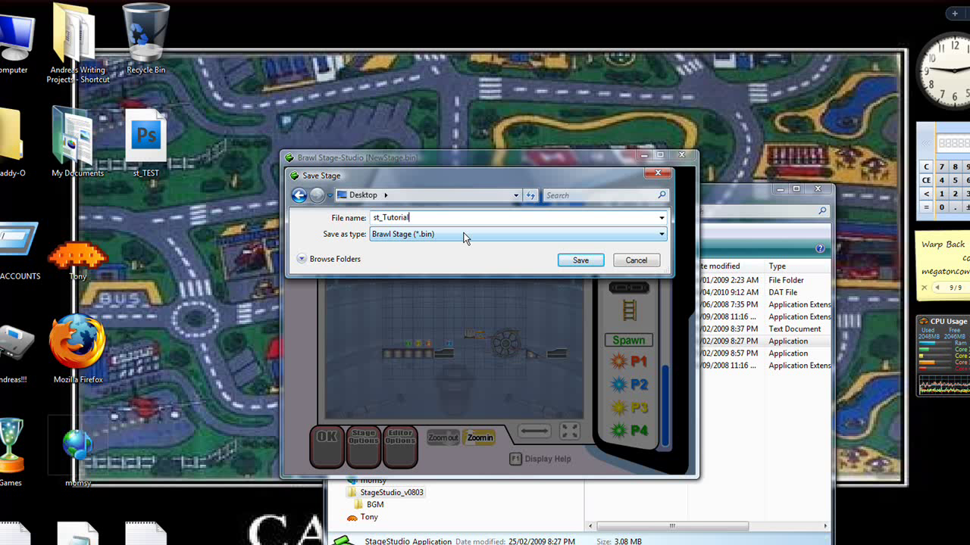
key("Return")
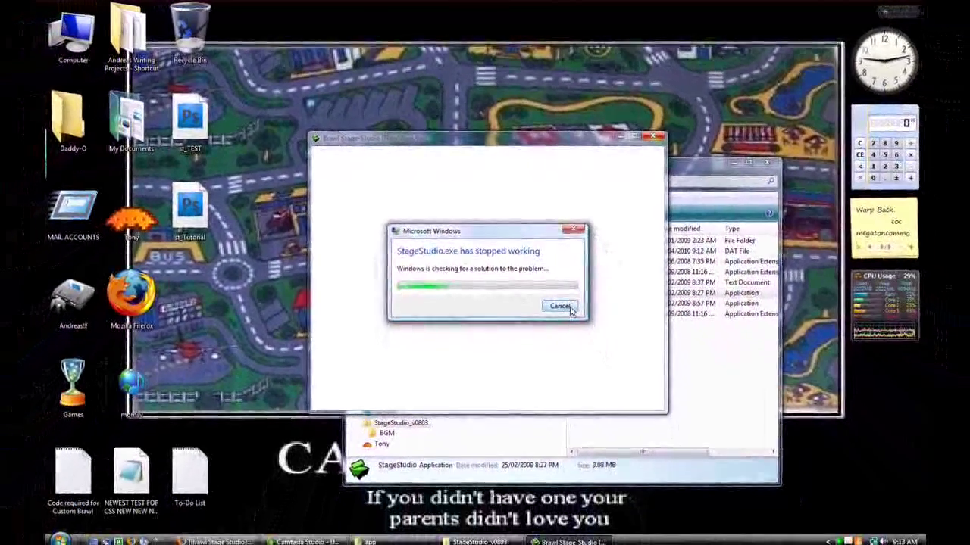
Step: Dismiss the StageStudio crash report, close the StageStudio_v0803 window, and reposition the st_Tutorial icon
left_click(576, 356)
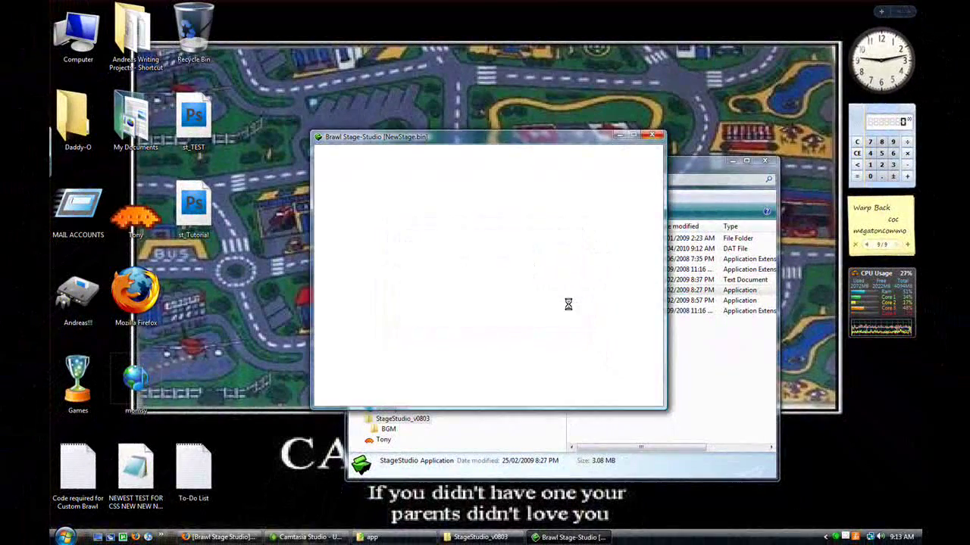
left_click_drag(578, 175, 537, 176)
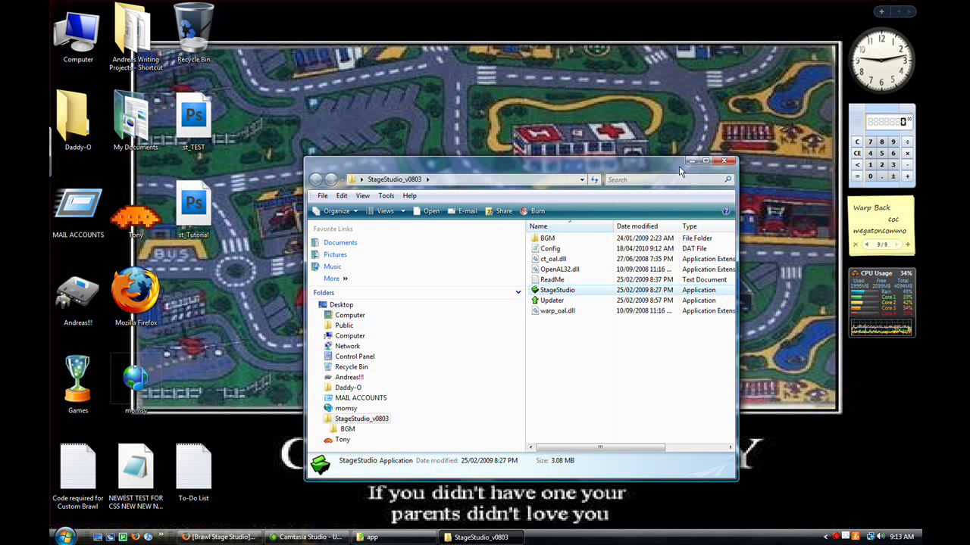
left_click(723, 162)
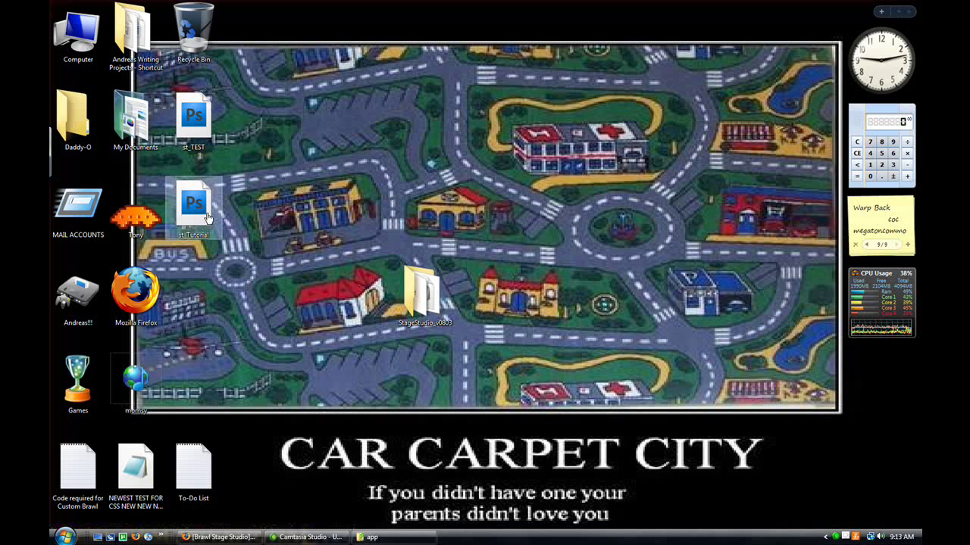
left_click_drag(199, 213, 311, 213)
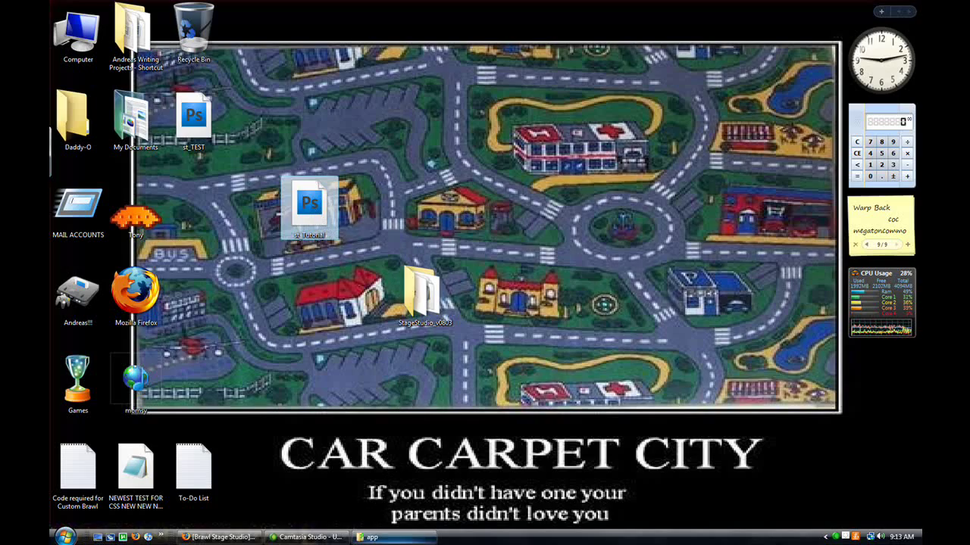
Step: Copy st_Tutorial from the desktop into the SD card's private\wii\app\RSBE\st folder
left_click(371, 537)
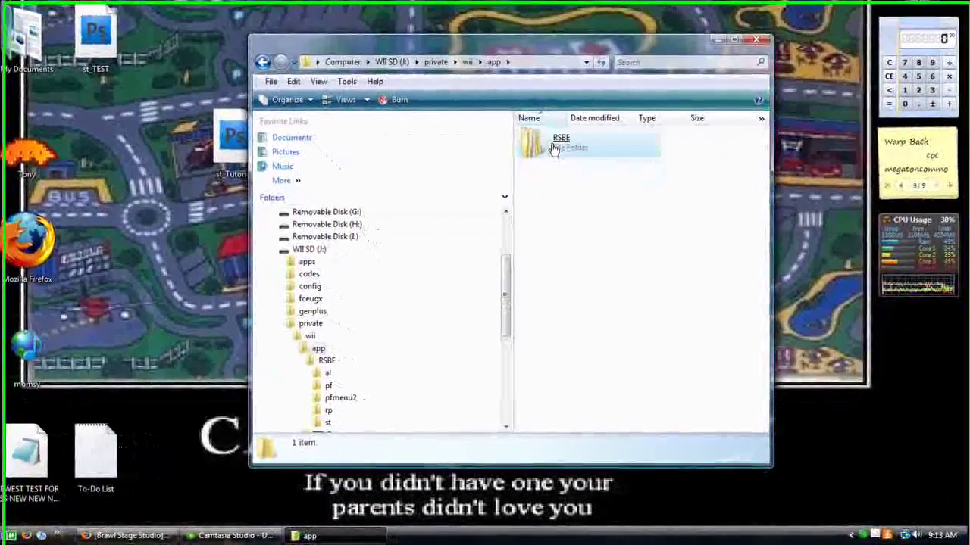
double_click(575, 198)
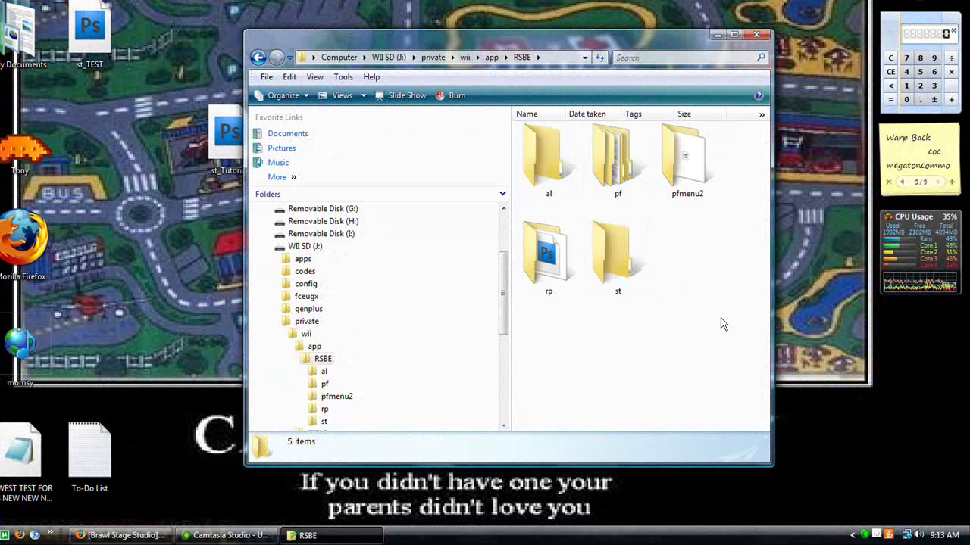
double_click(625, 277)
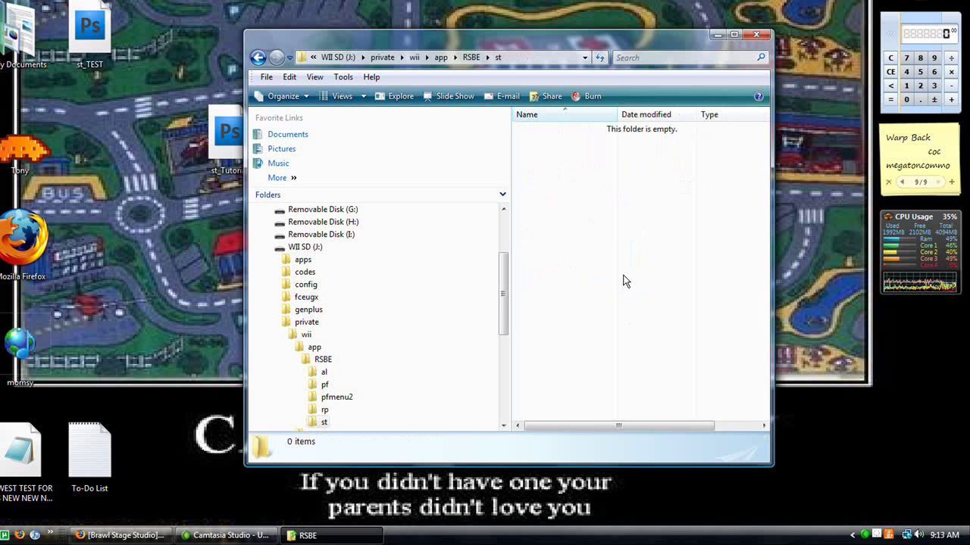
left_click_drag(227, 135, 581, 228)
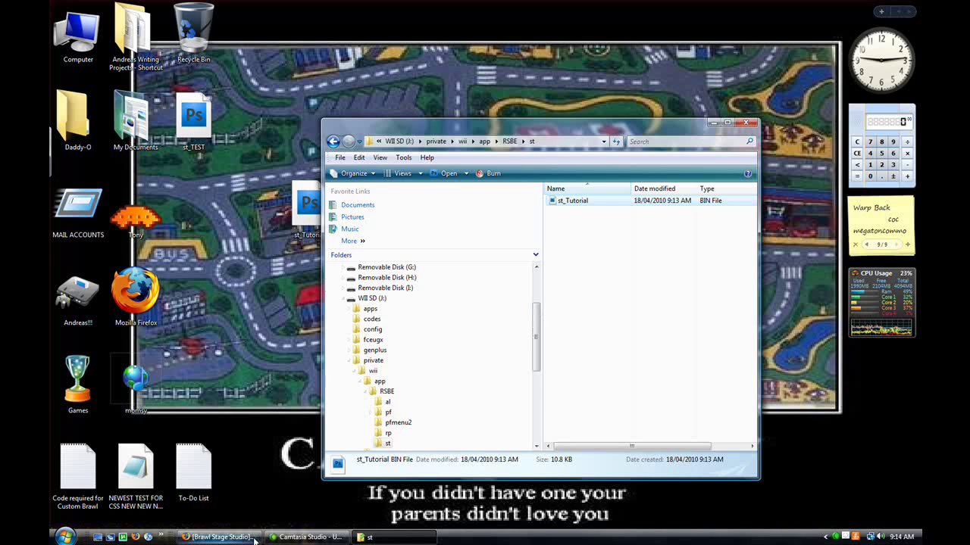
left_click(219, 537)
scroll(210, 315, "down", 3)
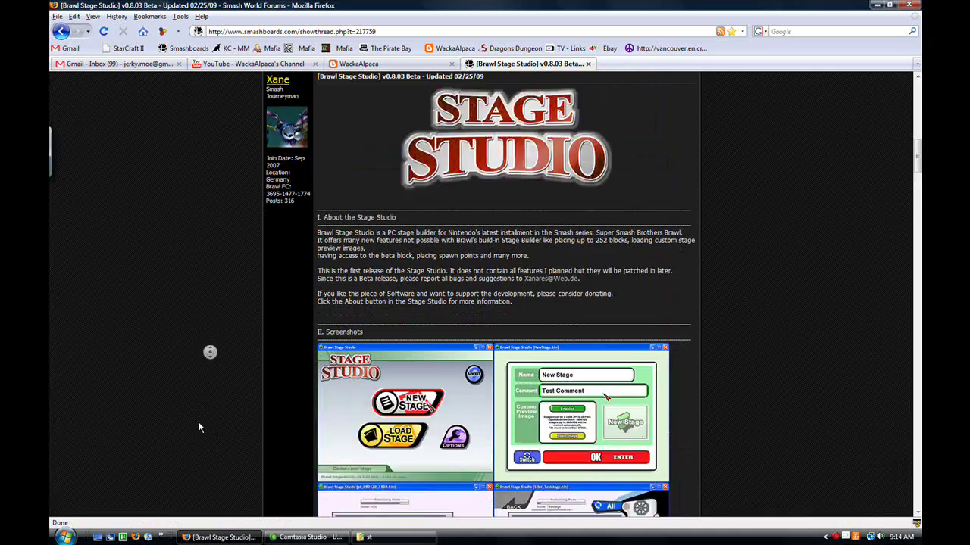
left_click(235, 535)
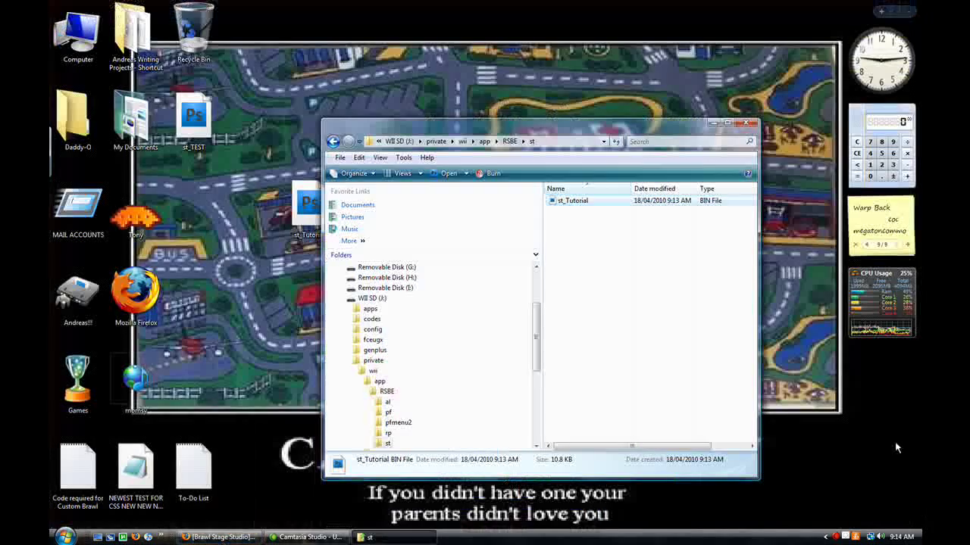
left_click(836, 537)
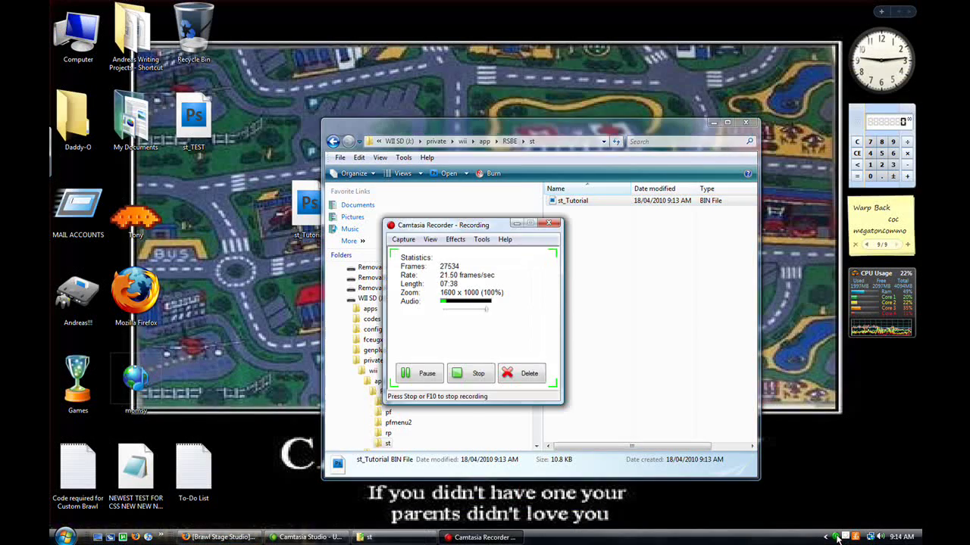